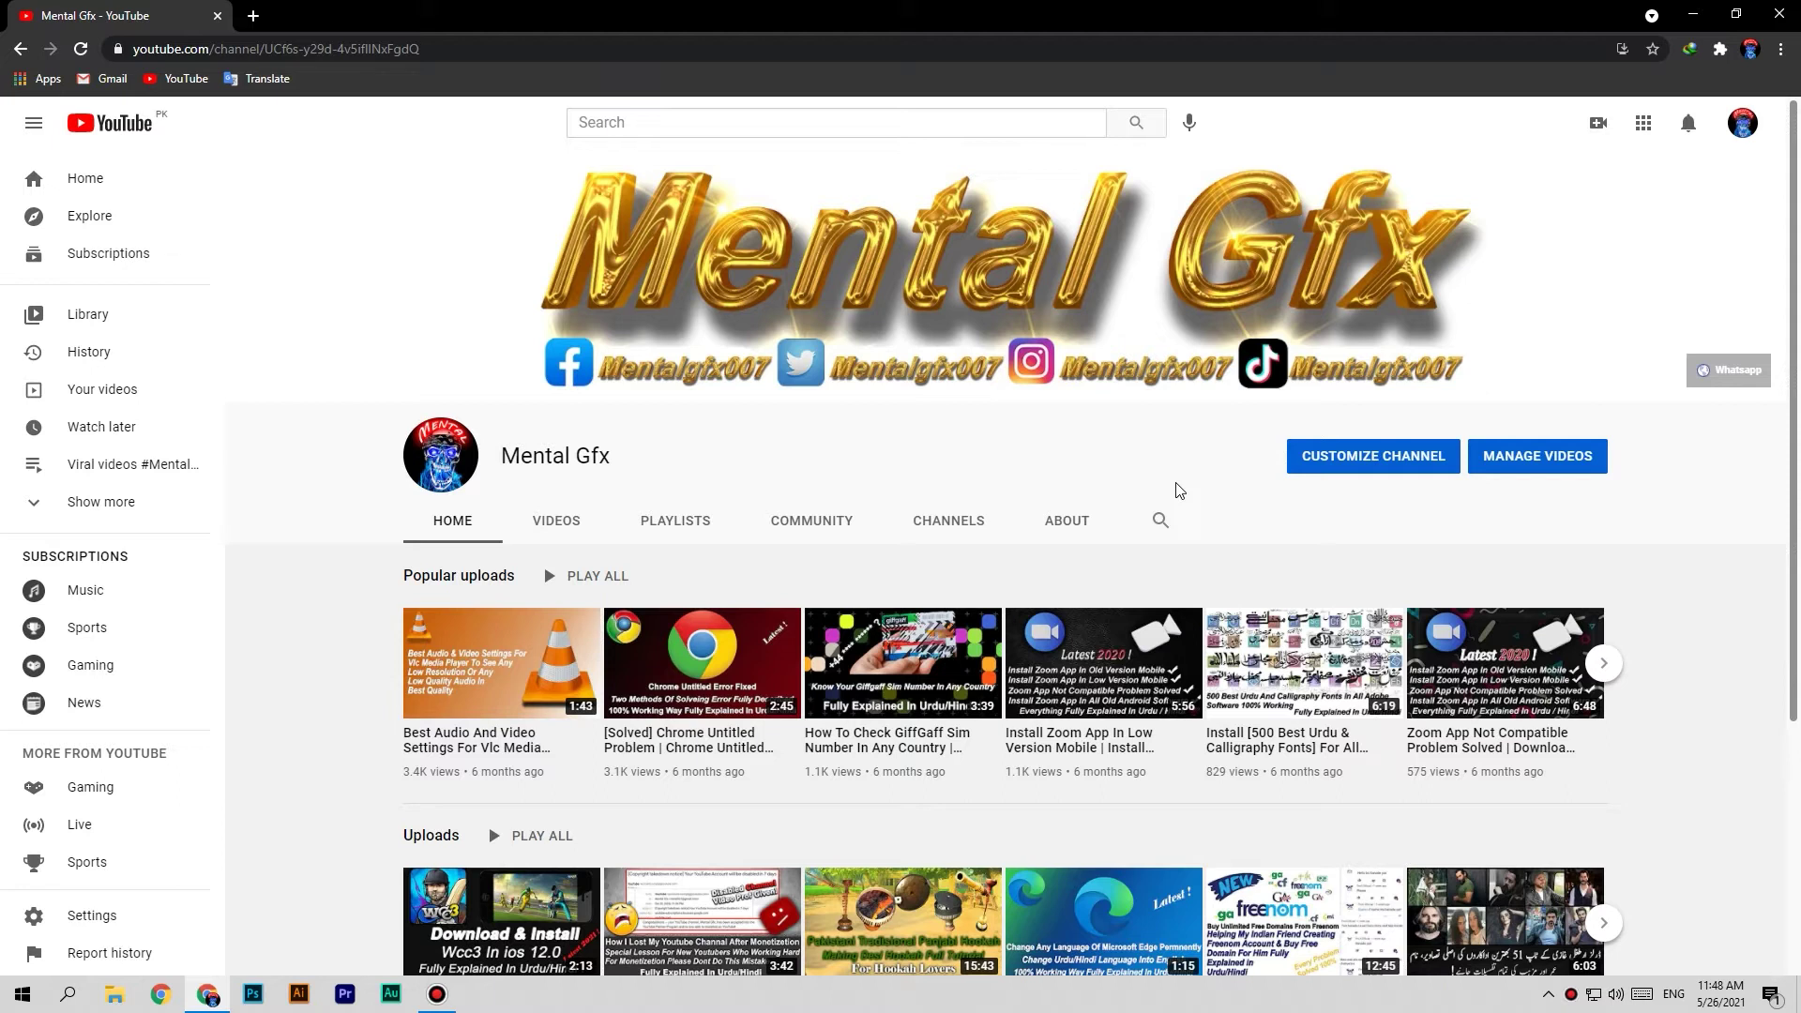
Open the YouTube account settings in a new tab and show the advanced settings
{"action": "mouse_move", "coordinate": [1691, 281]}
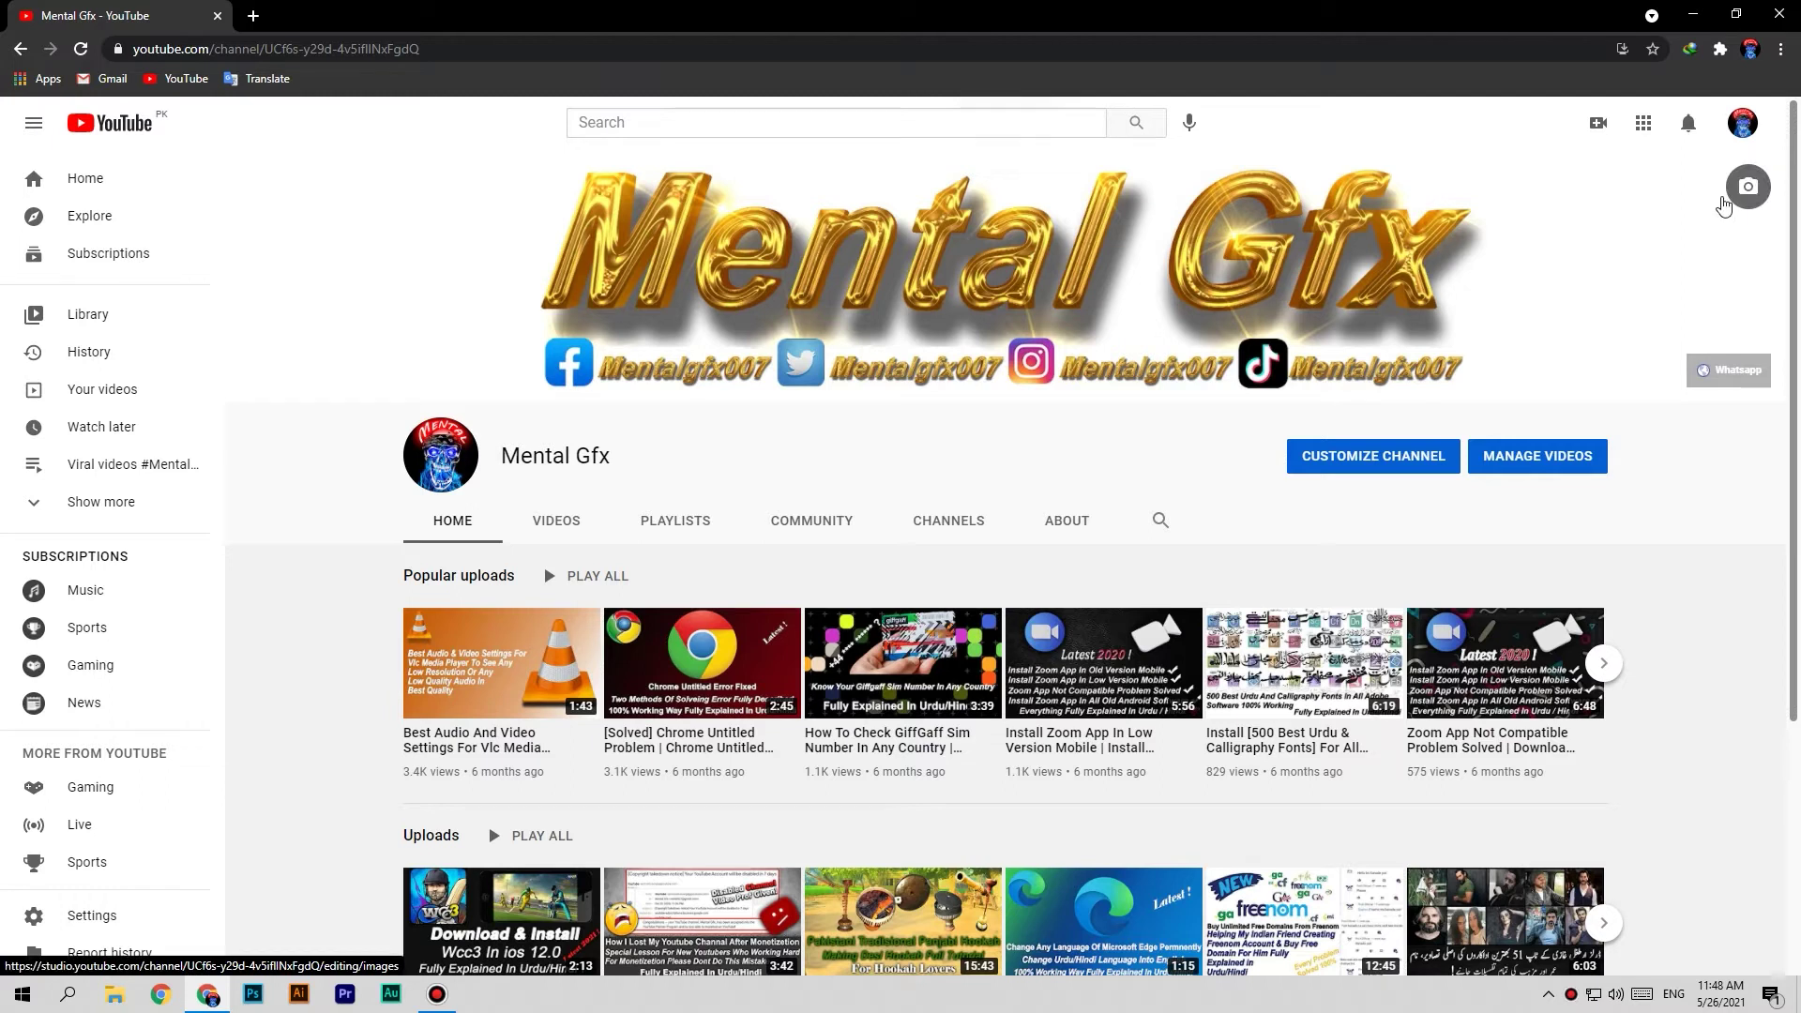
{"action": "left_click", "coordinate": [1741, 141]}
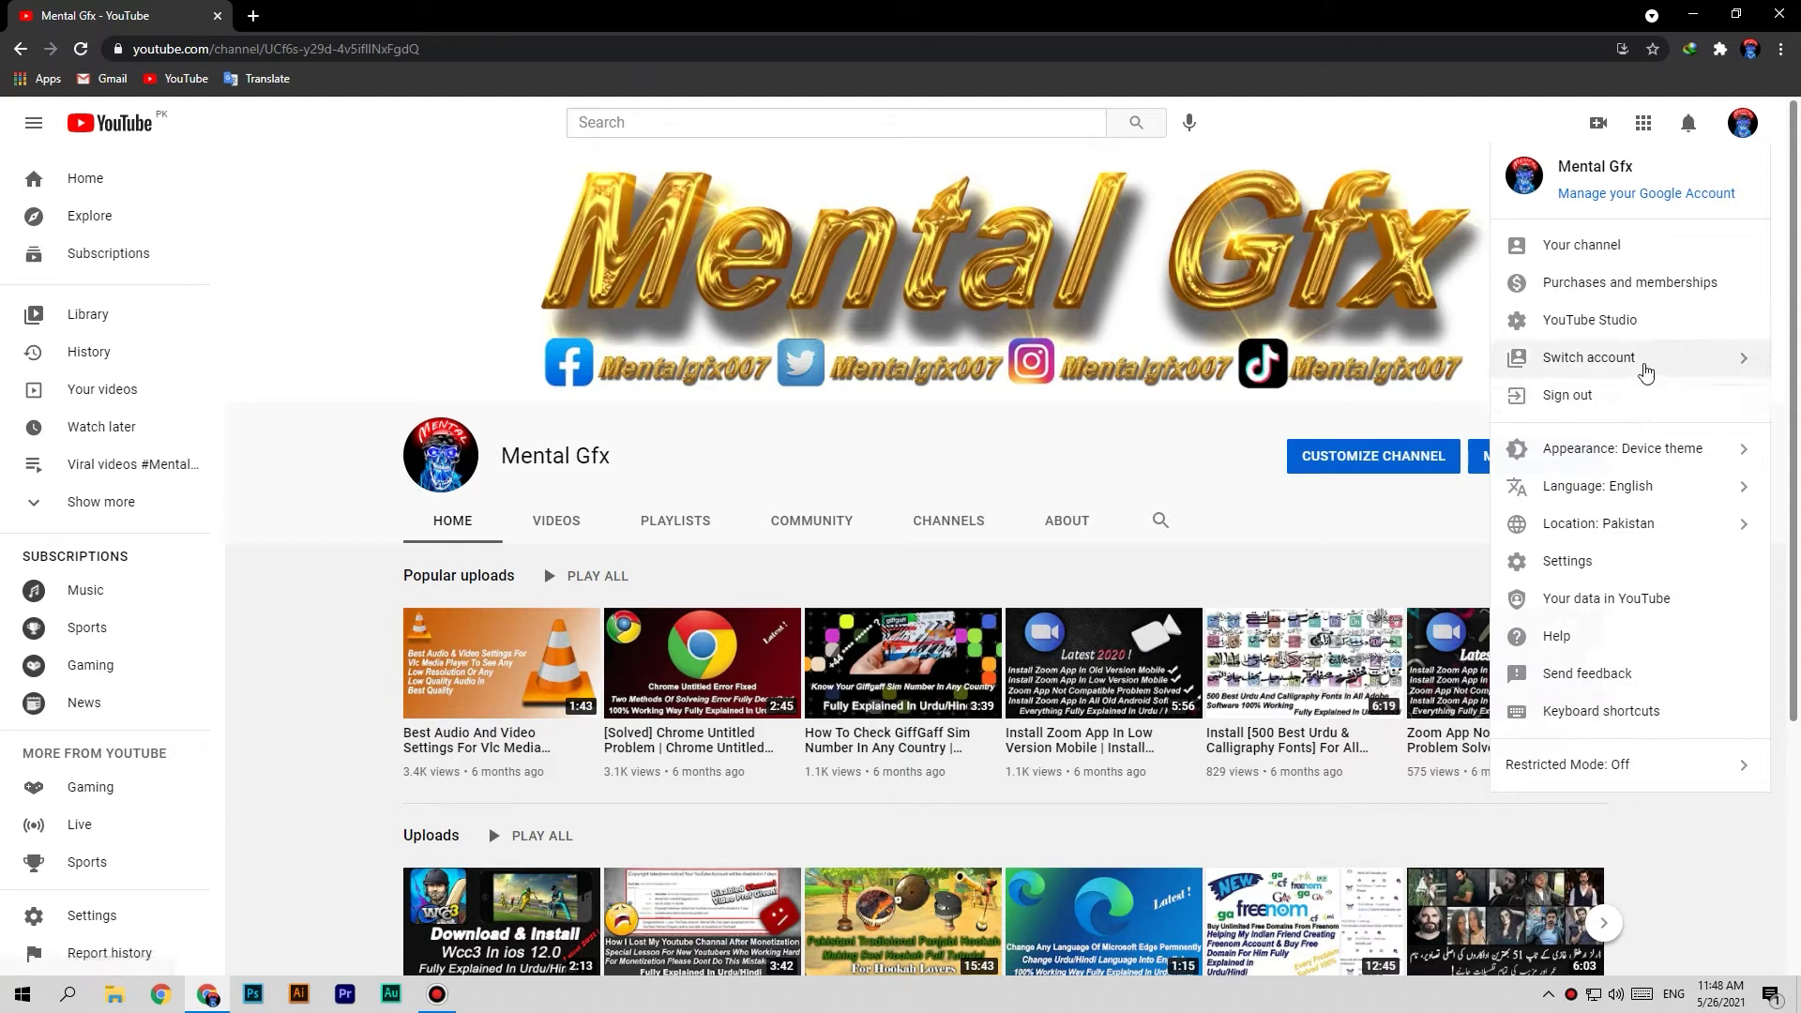
{"action": "left_click", "coordinate": [1590, 563]}
{"action": "right_click", "coordinate": [1590, 562]}
{"action": "left_click", "coordinate": [1595, 568]}
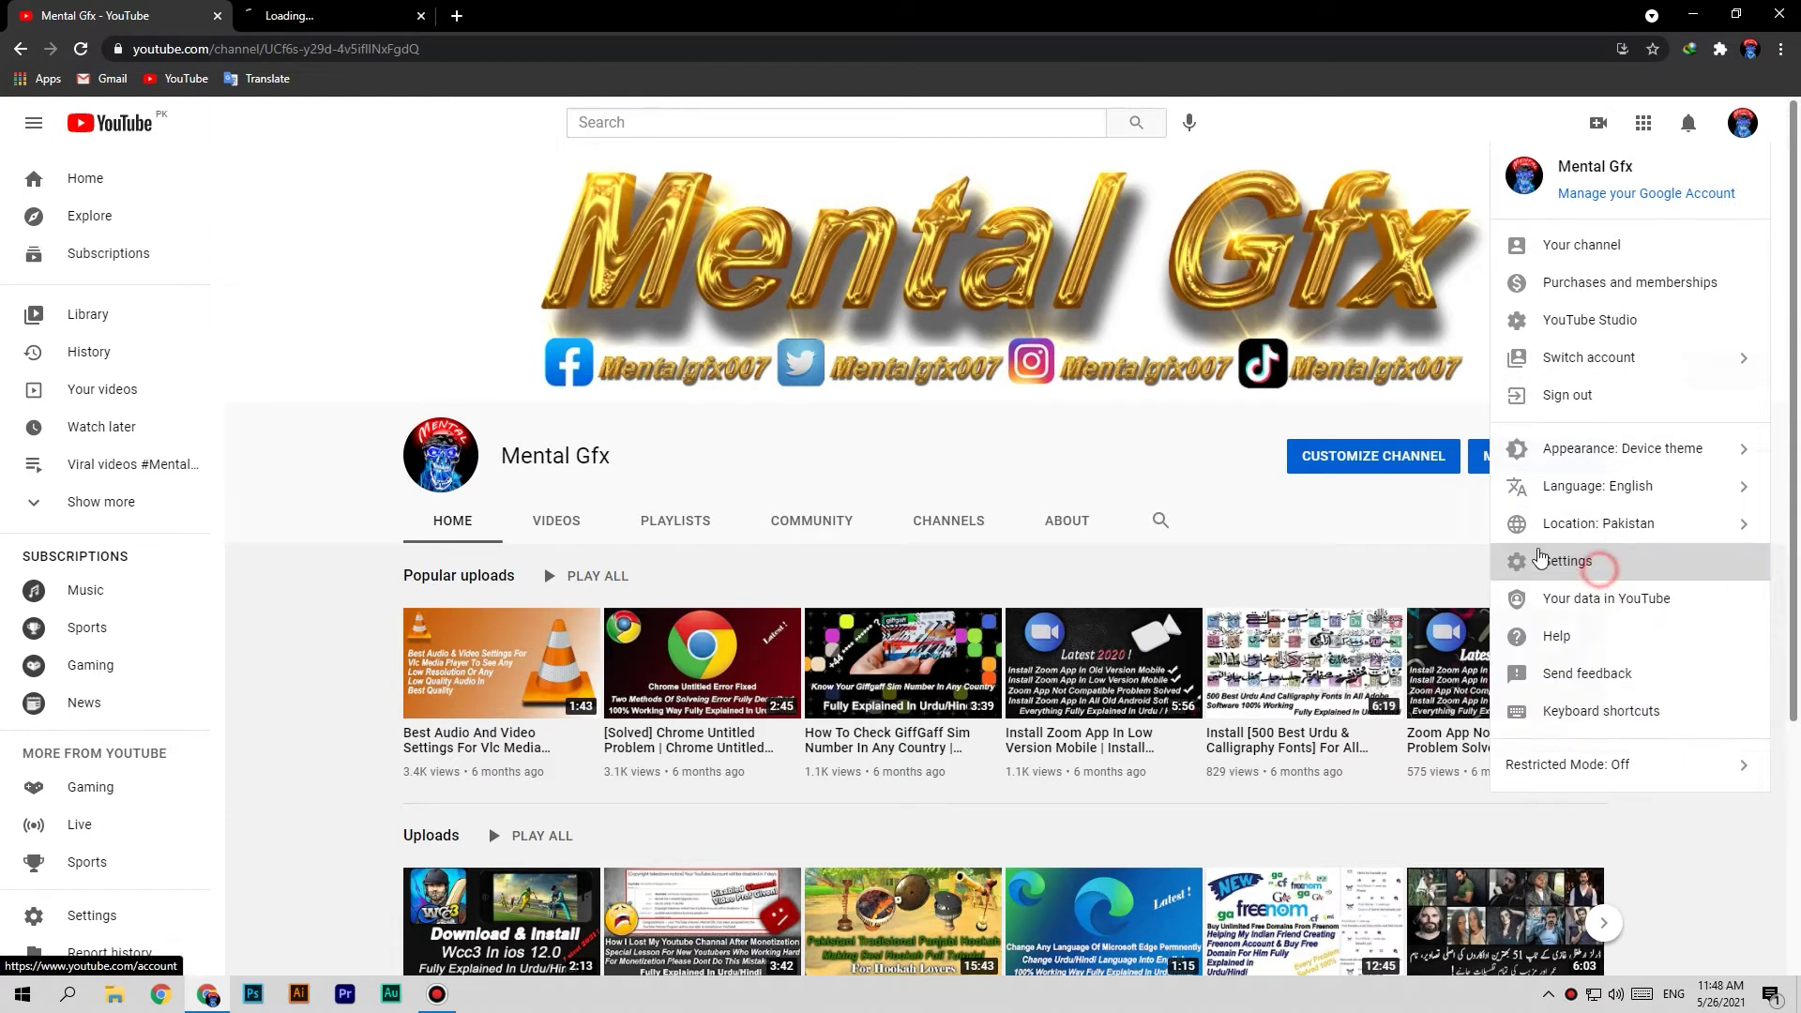
{"action": "left_click", "coordinate": [326, 16]}
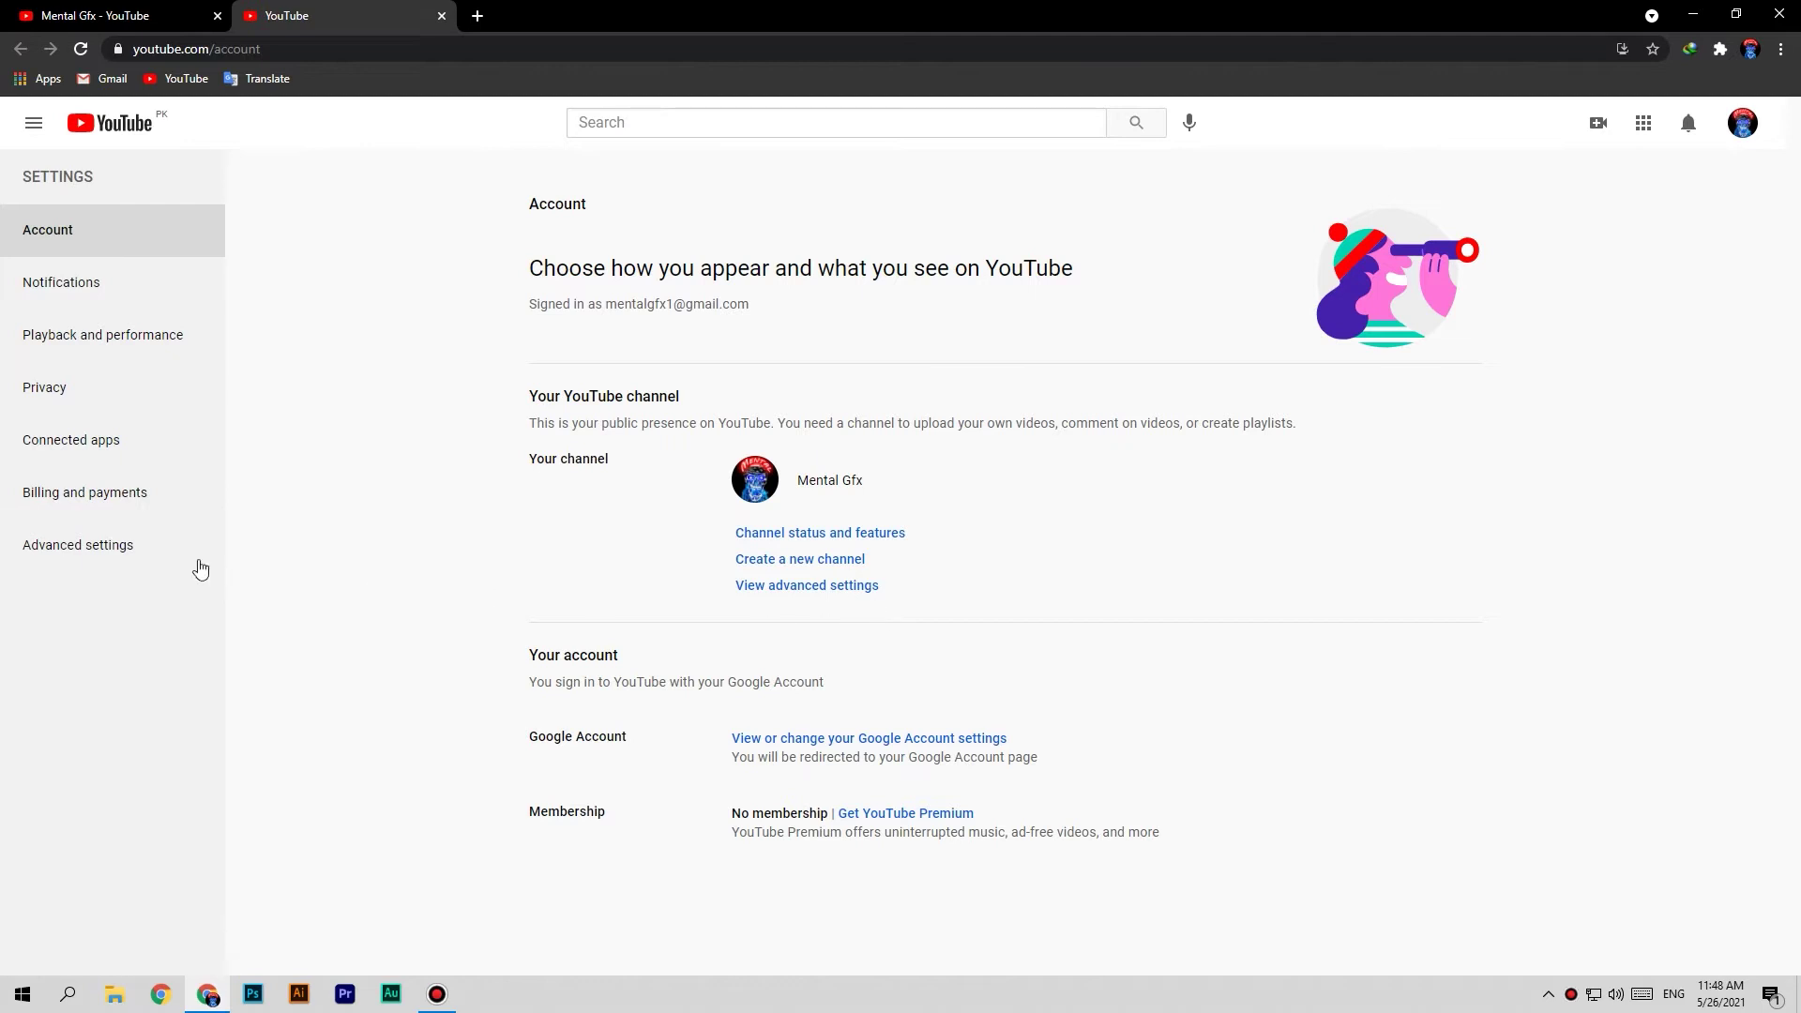
{"action": "left_click", "coordinate": [165, 548]}
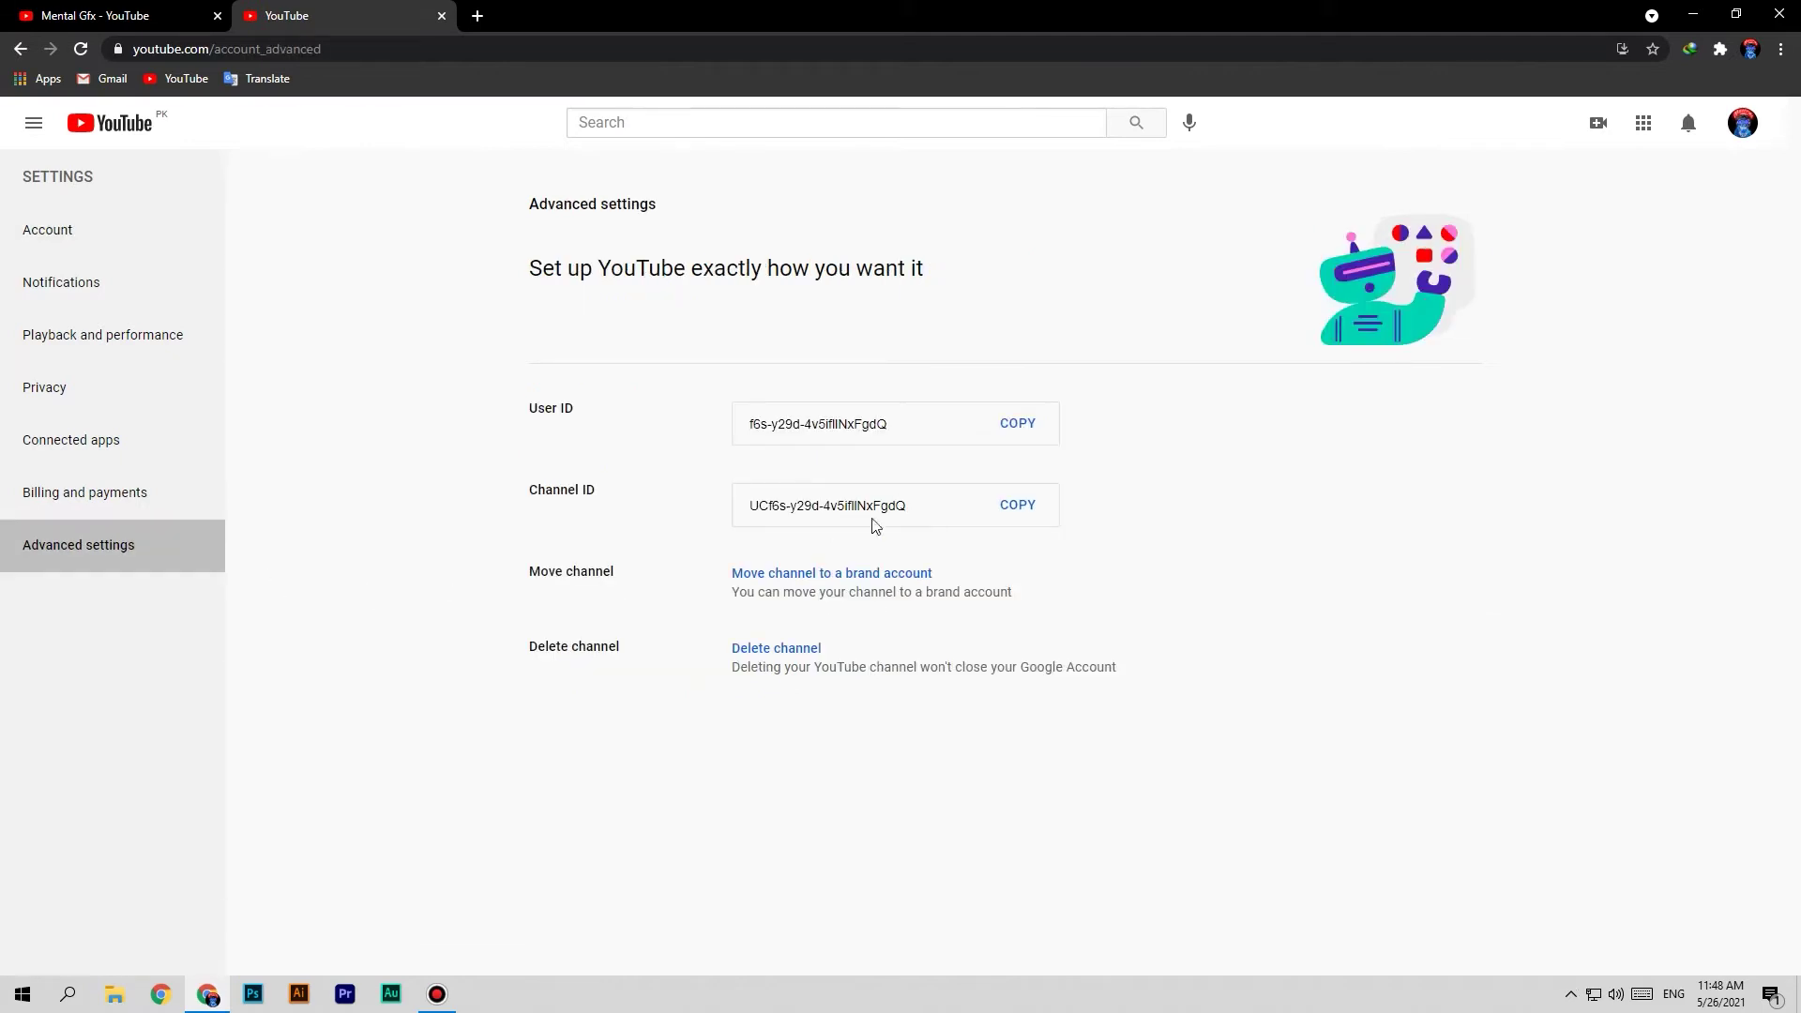
Examine the User ID and Channel ID in the advanced settings, and close the settings tab
{"action": "left_click_drag", "start_coordinate": [913, 505], "coordinate": [730, 513]}
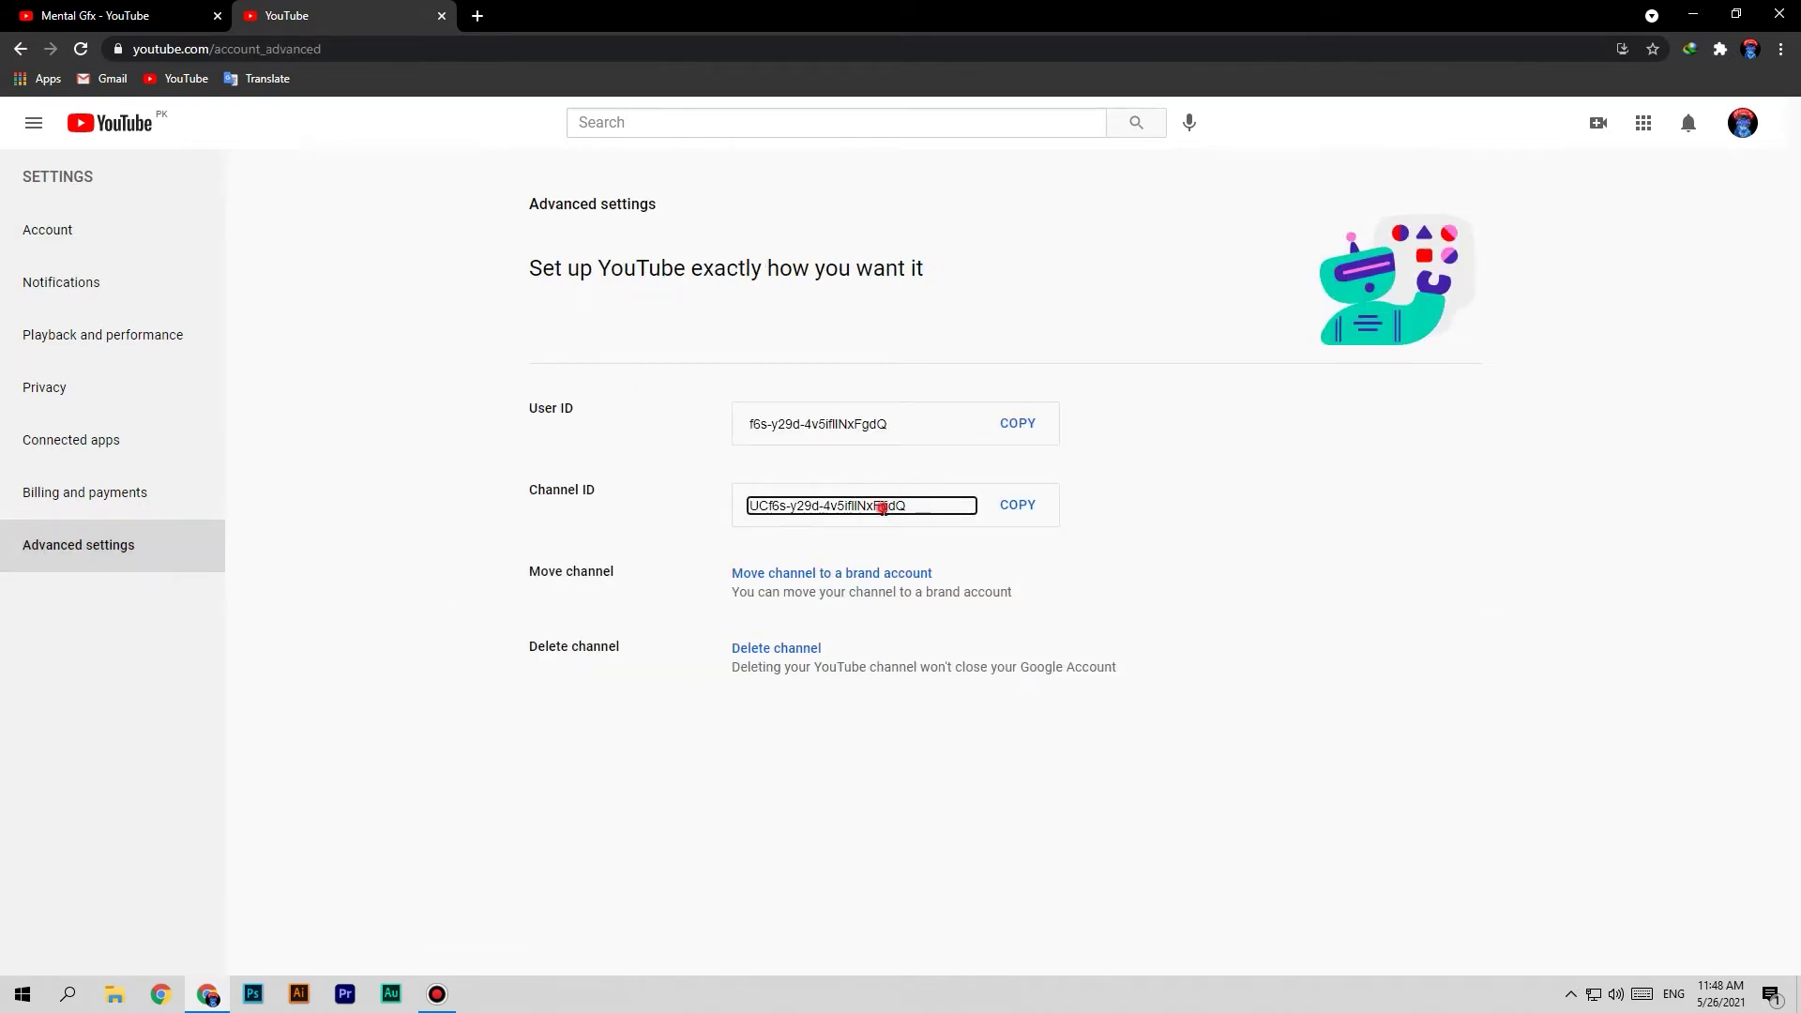
{"action": "triple_click", "coordinate": [886, 506]}
{"action": "triple_click", "coordinate": [890, 424]}
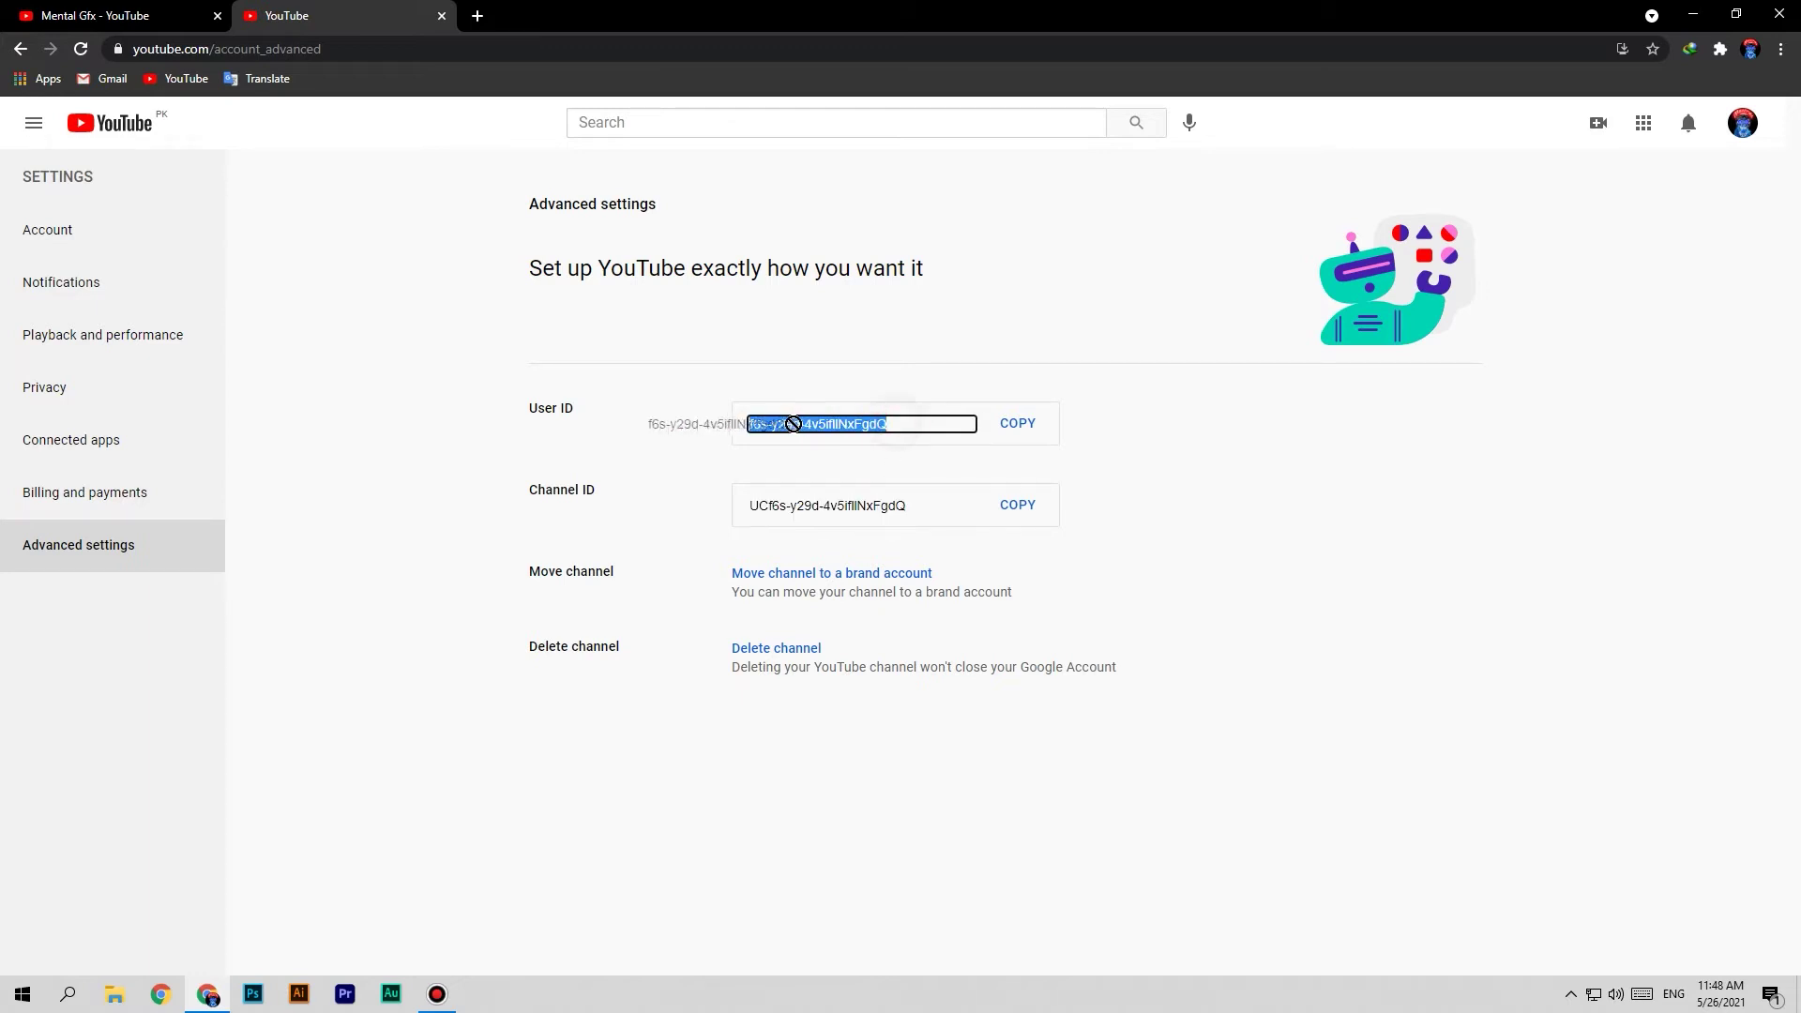
{"action": "left_click", "coordinate": [888, 378]}
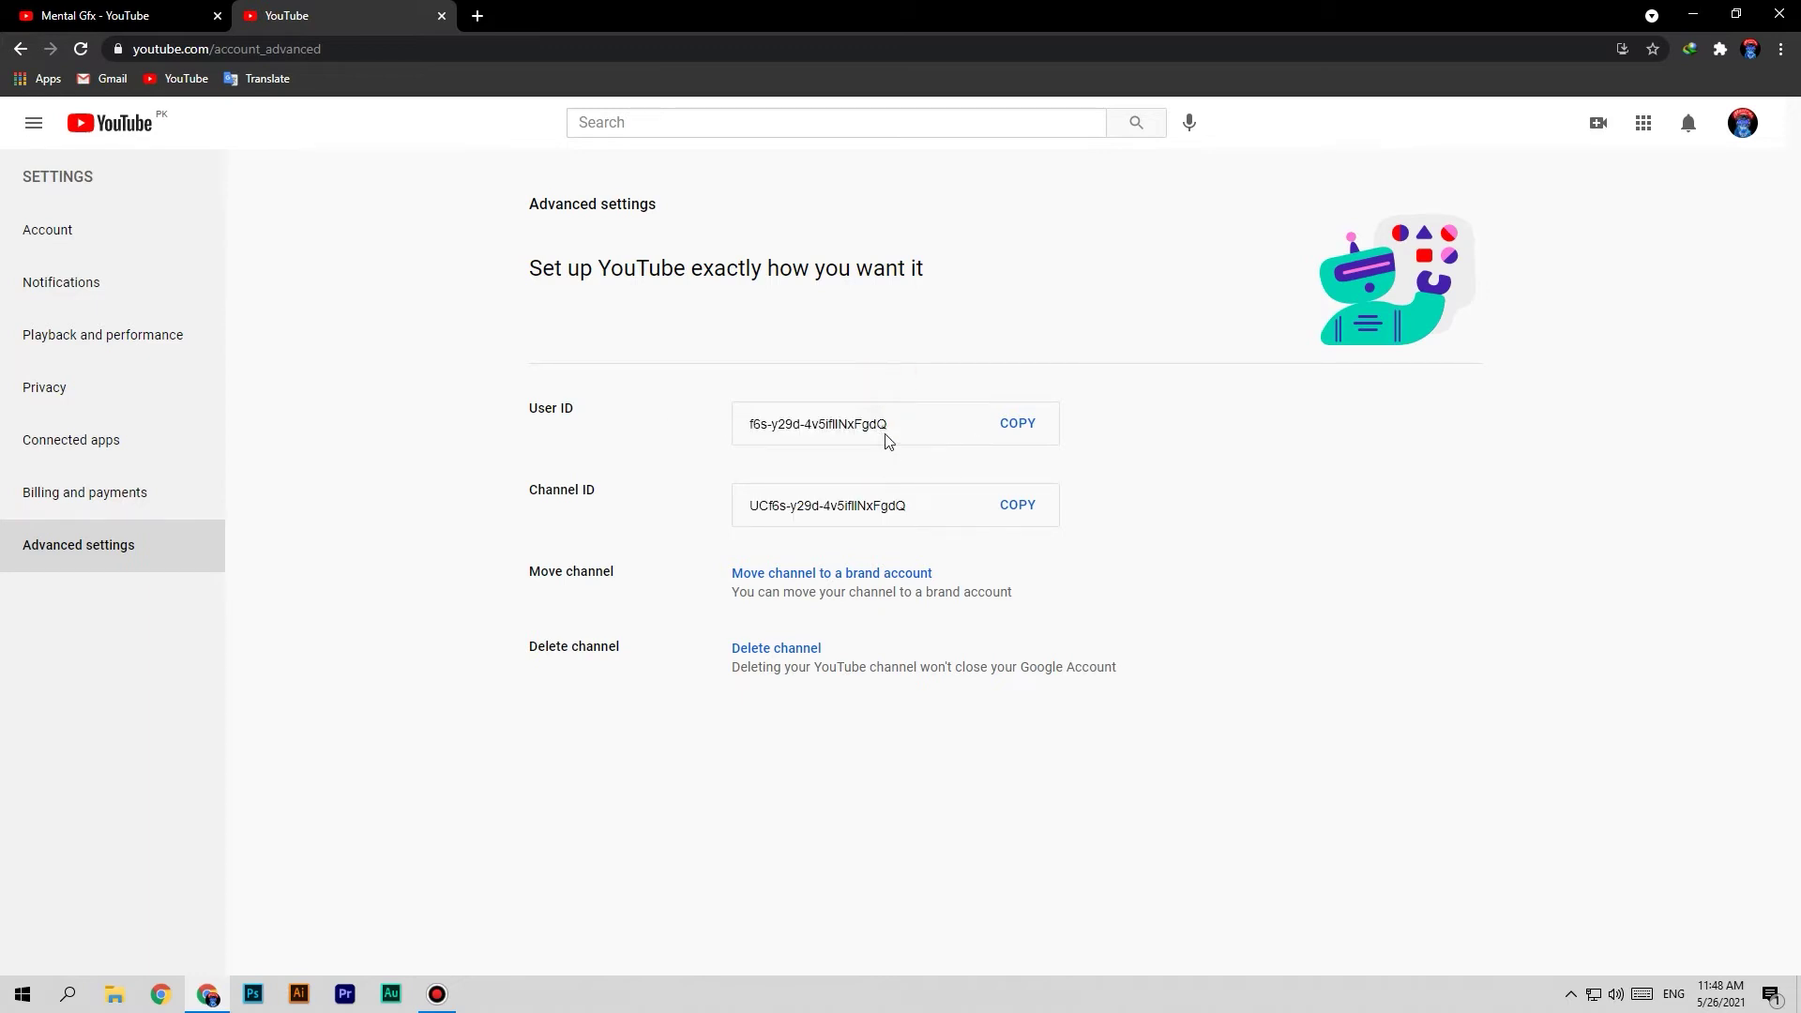
{"action": "triple_click", "coordinate": [887, 429]}
{"action": "triple_click", "coordinate": [913, 506]}
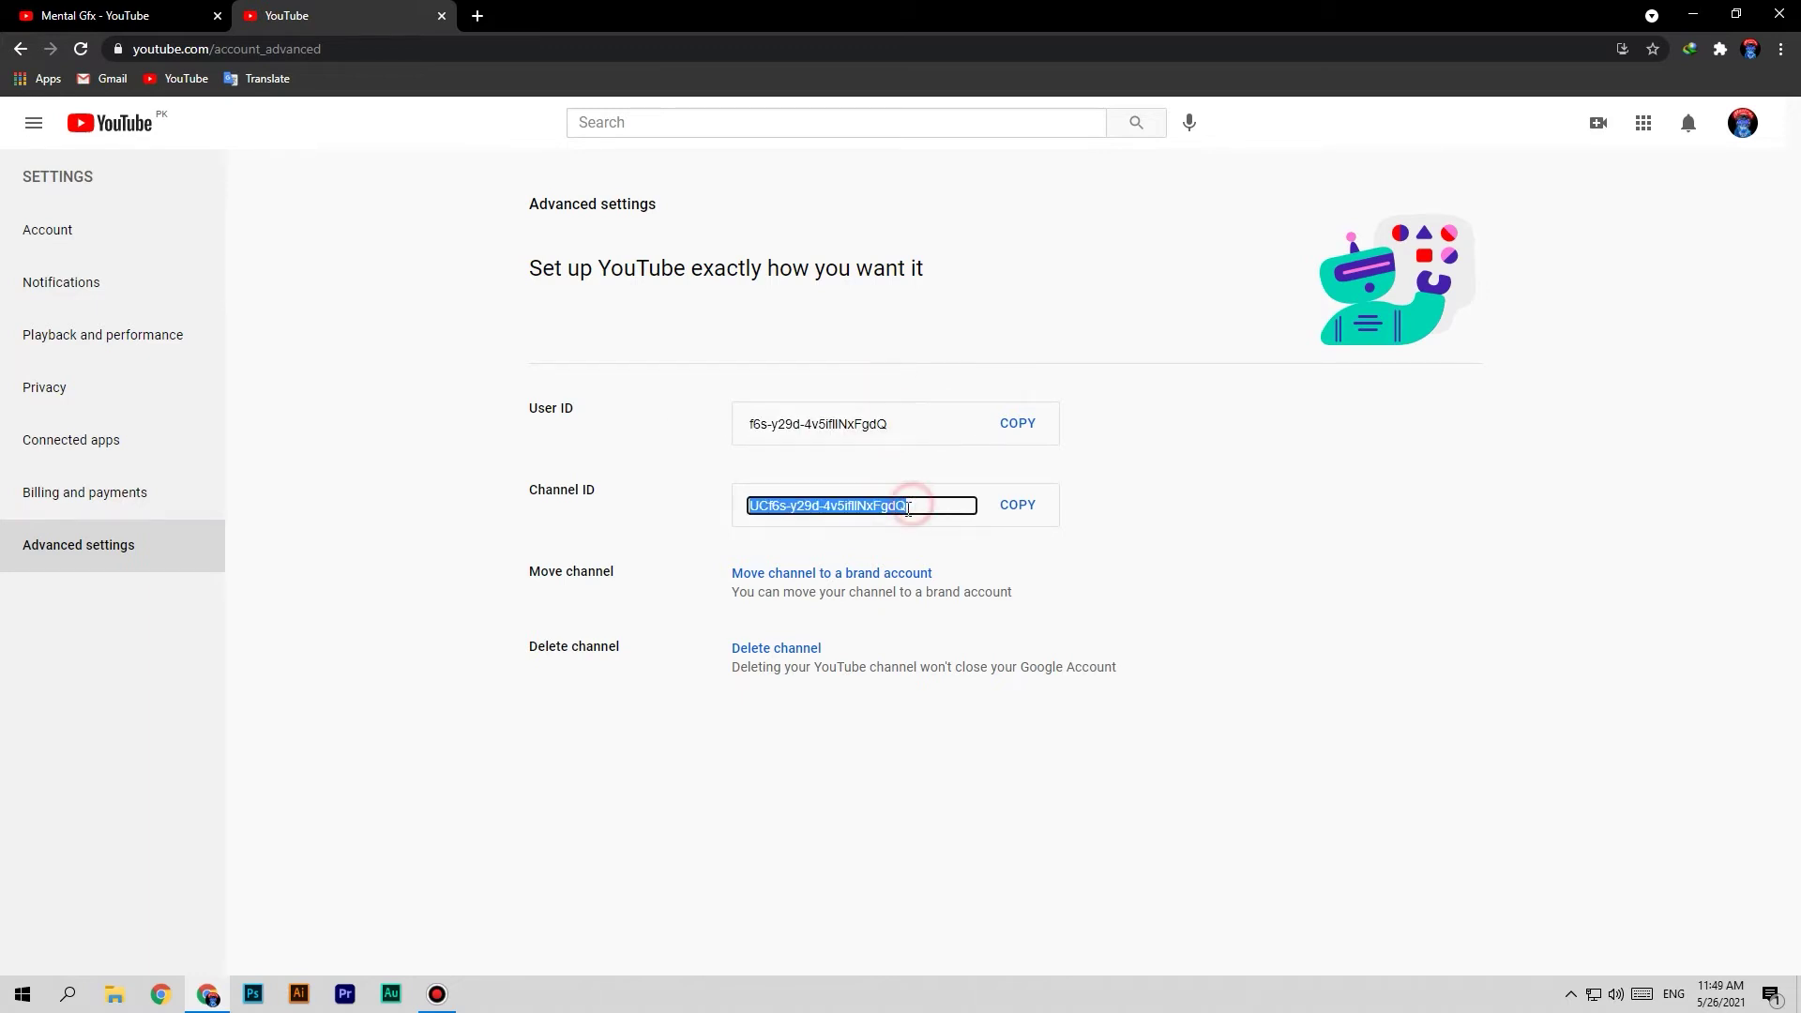
{"action": "left_click", "coordinate": [953, 548]}
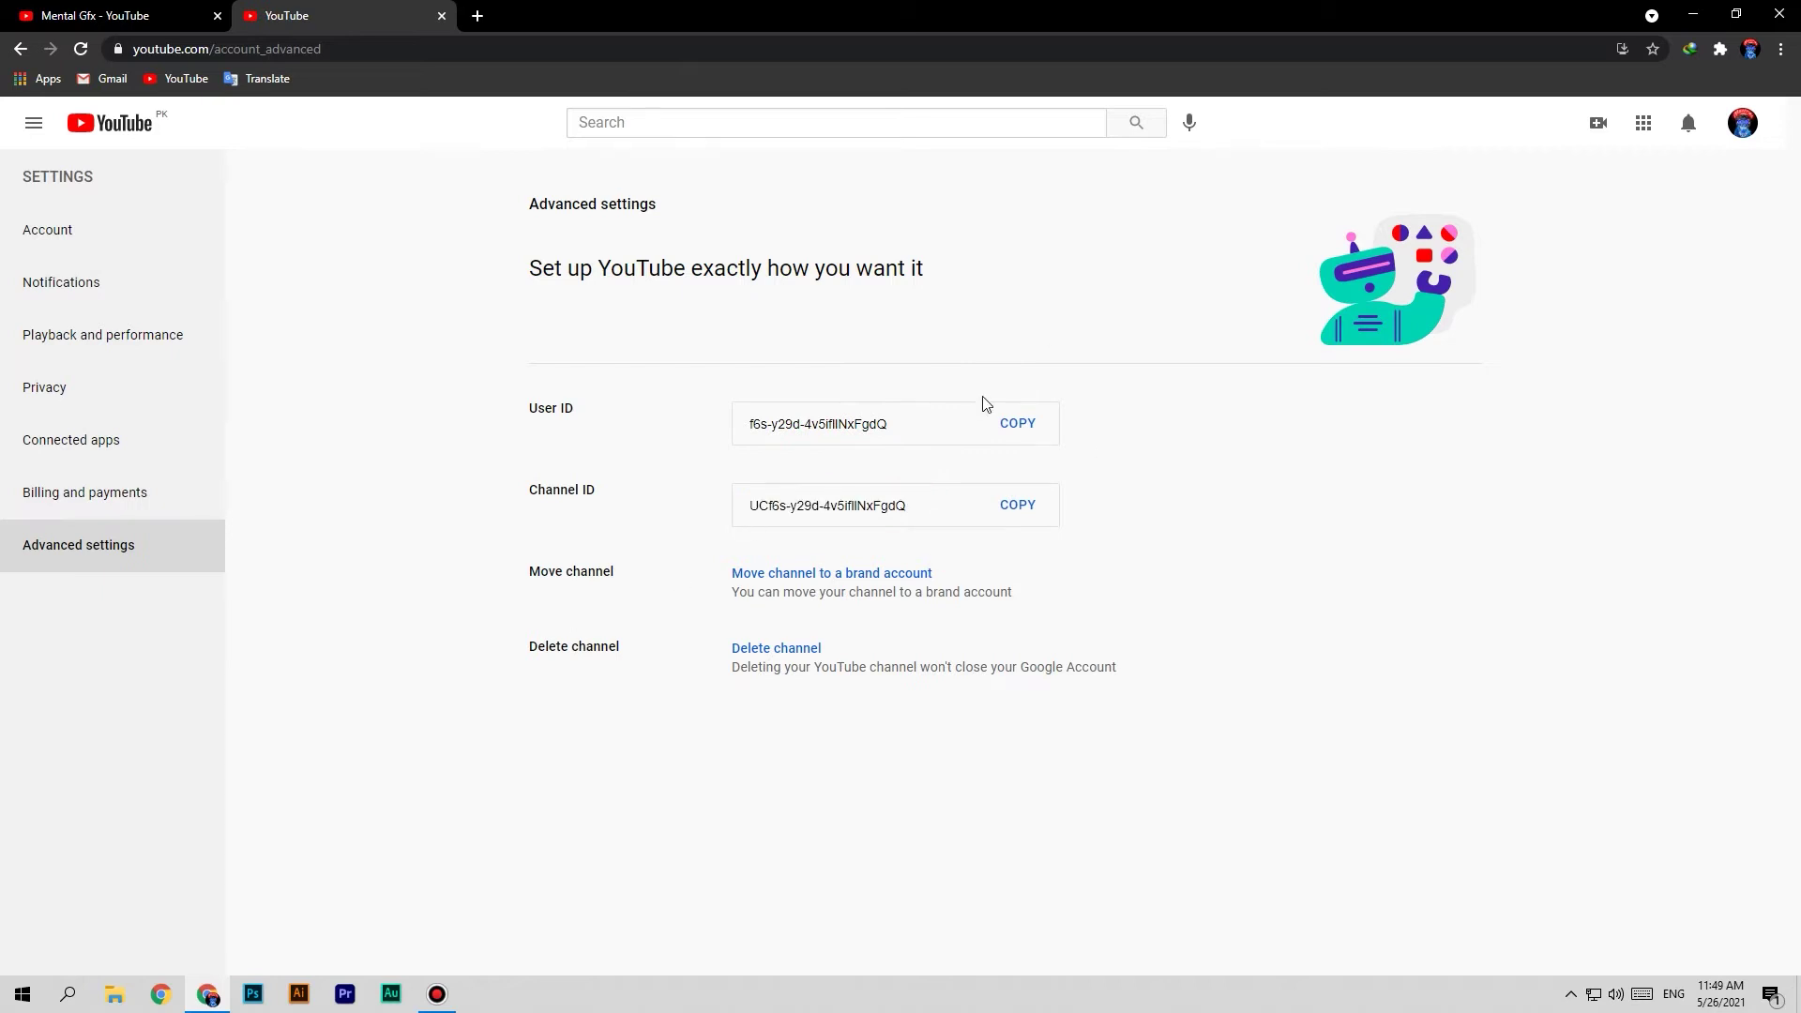
{"action": "left_click", "coordinate": [442, 16]}
Open the channel's customization page in a new tab, closing the duplicate channel tab
{"action": "triple_click", "coordinate": [1238, 441]}
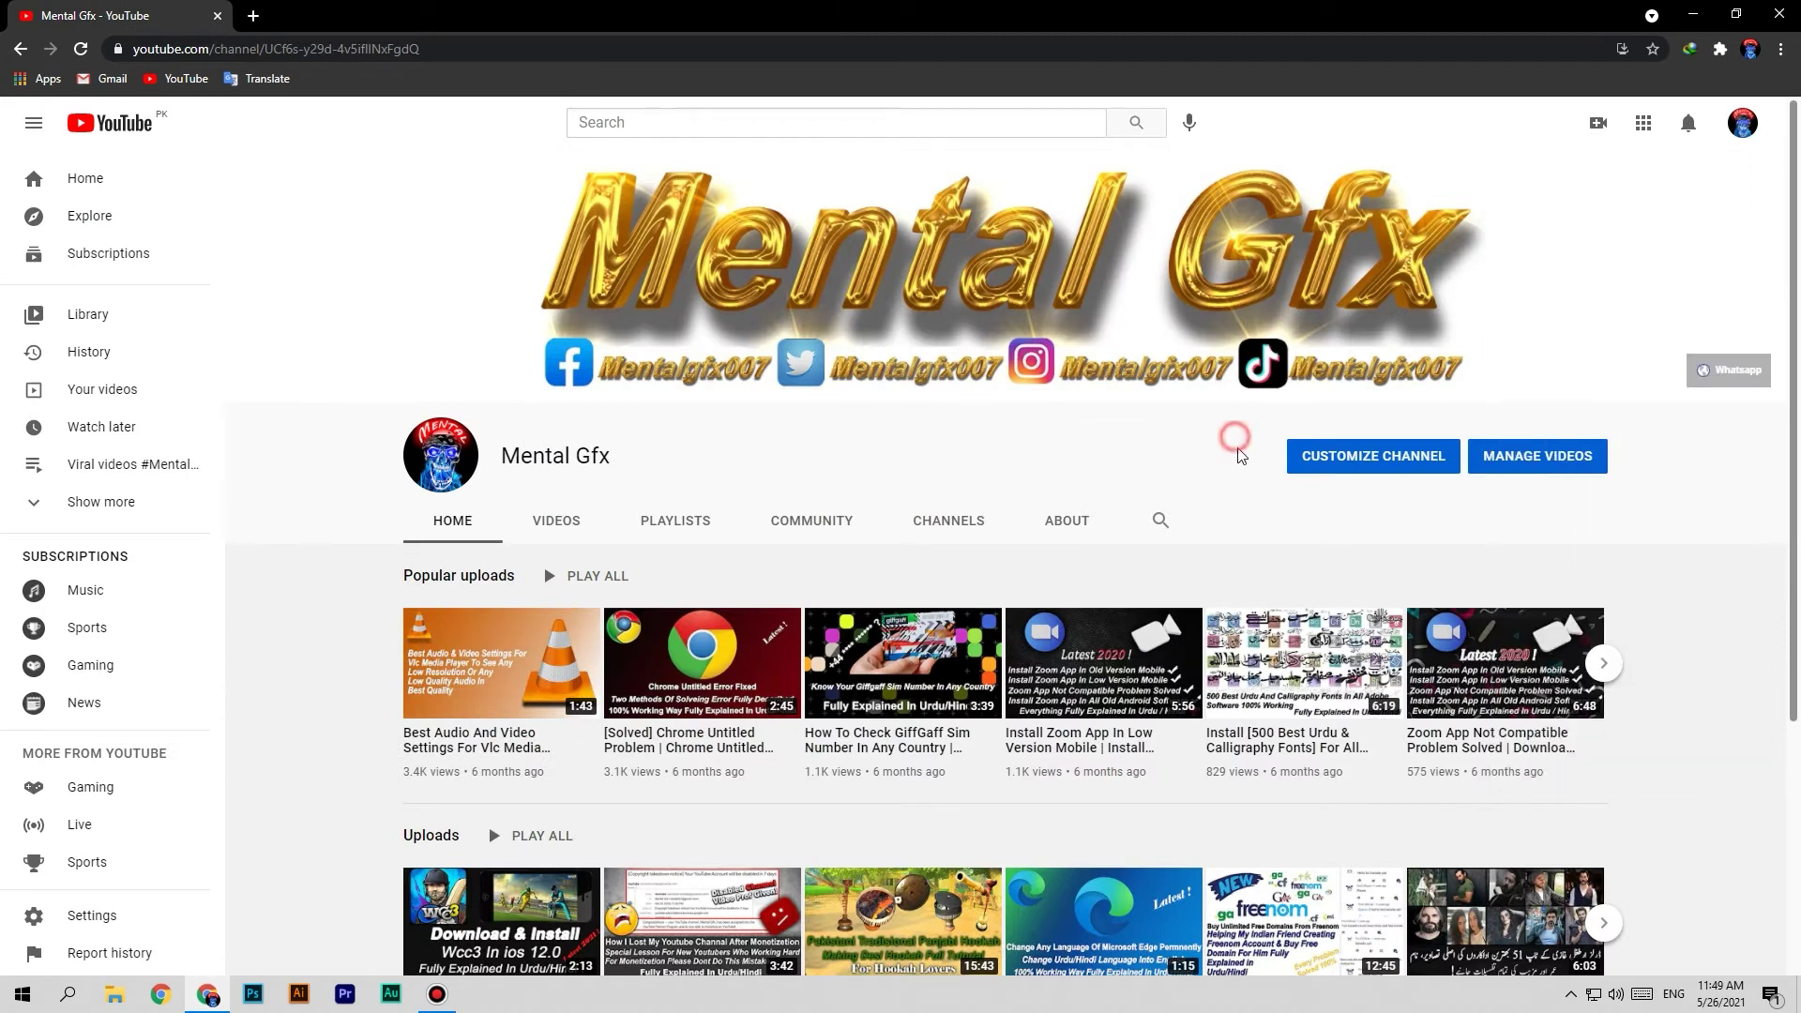
{"action": "left_click", "coordinate": [1323, 462], "text": "ctrl"}
{"action": "left_click", "coordinate": [1386, 464]}
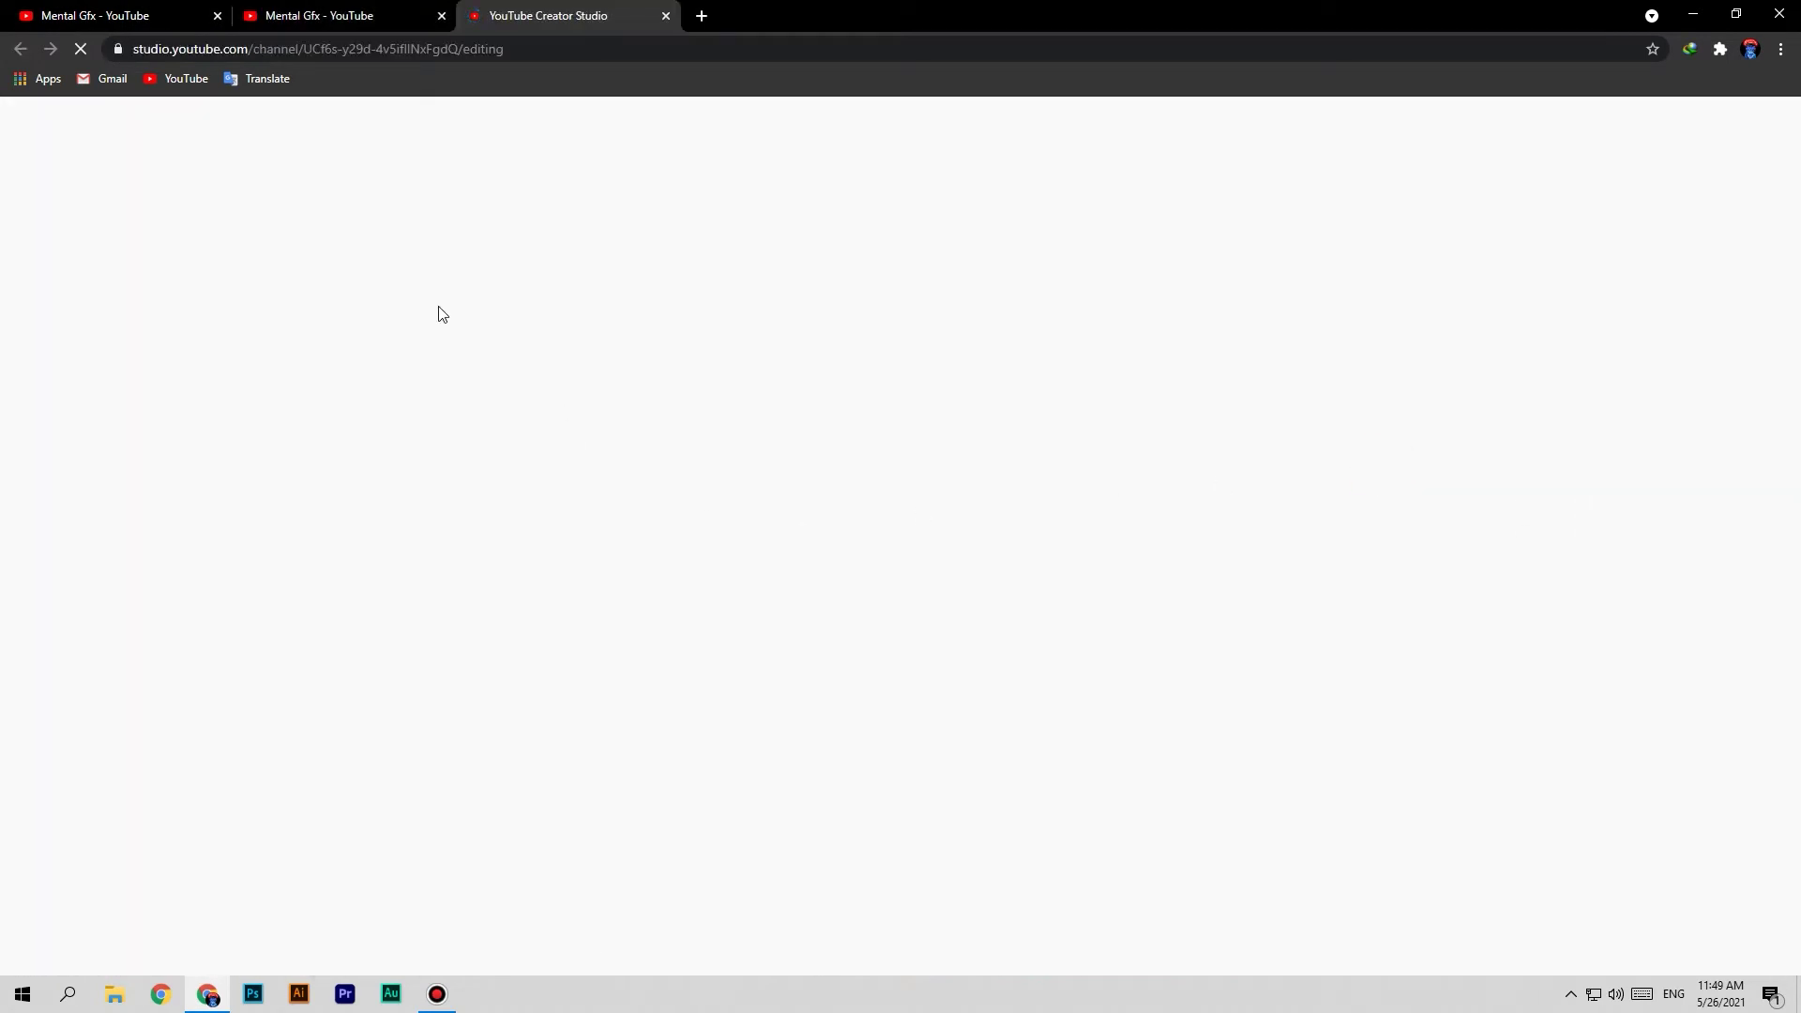
{"action": "left_click", "coordinate": [441, 16]}
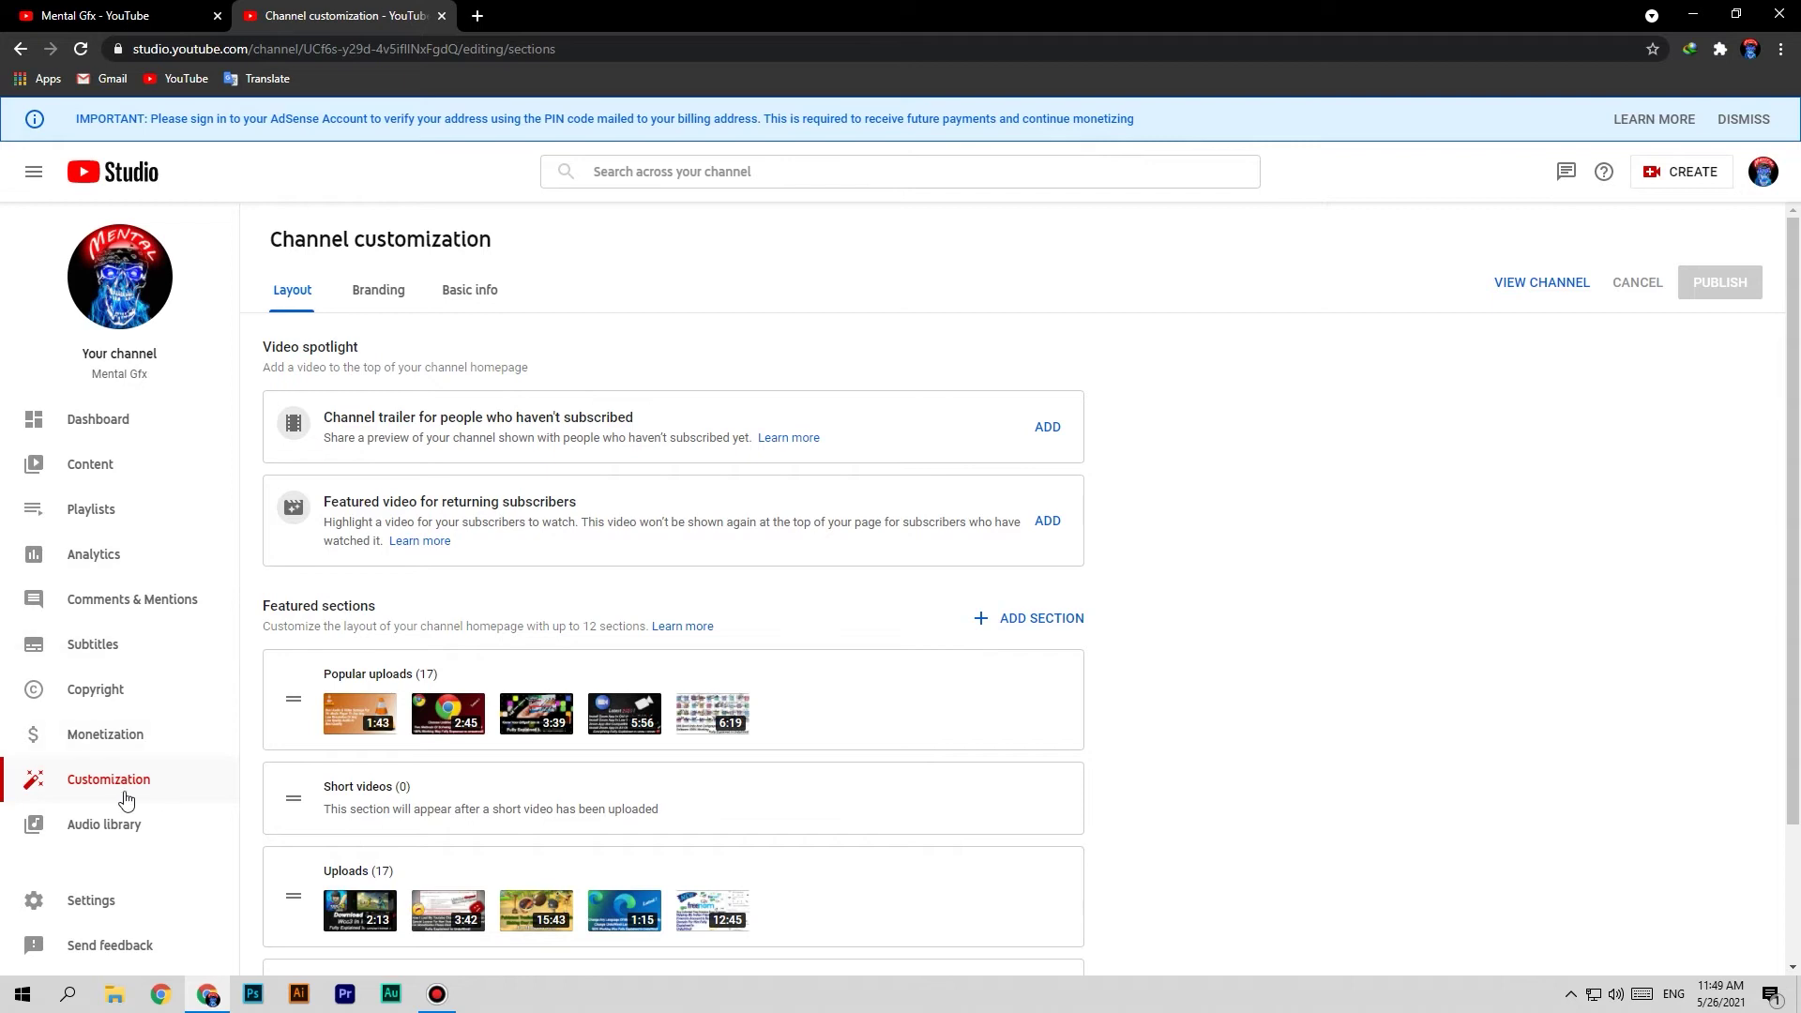
Look over the channel's branding settings and examine the current channel URL in the basic info
{"action": "left_click", "coordinate": [479, 291]}
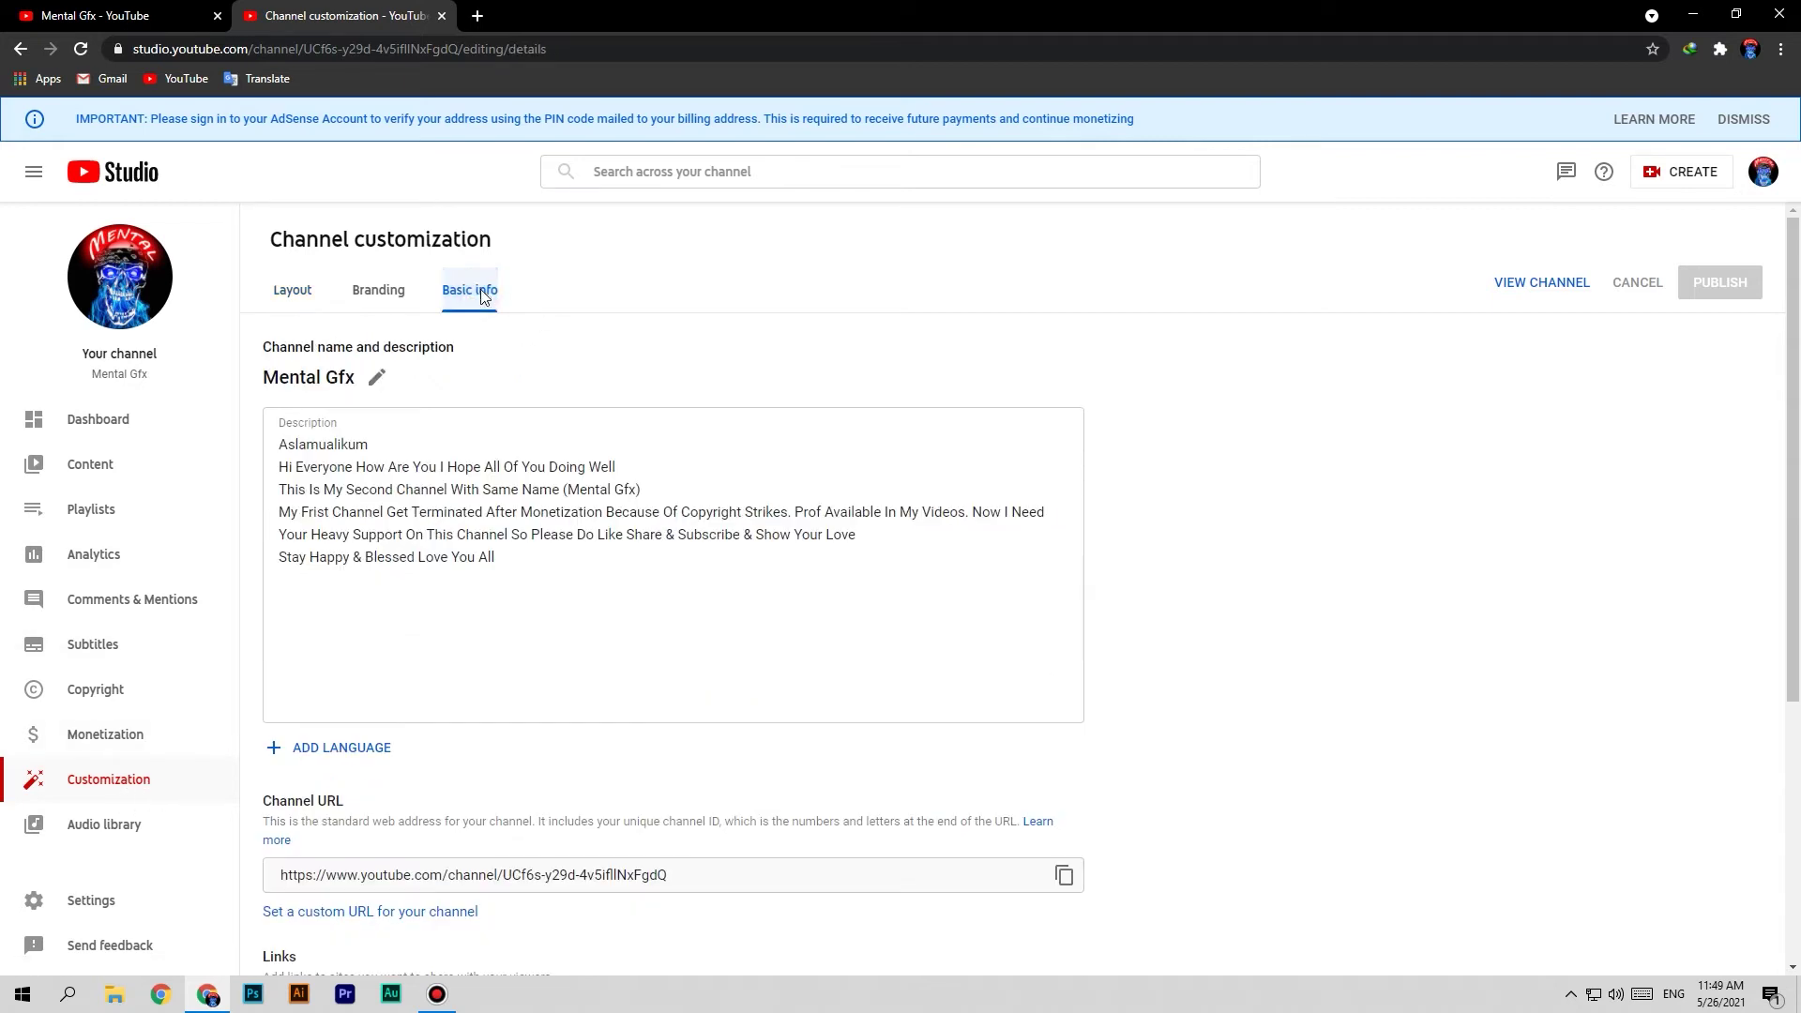
{"action": "left_click", "coordinate": [385, 292]}
{"action": "scroll", "coordinate": [644, 559], "scroll_direction": "down", "scroll_amount": 1}
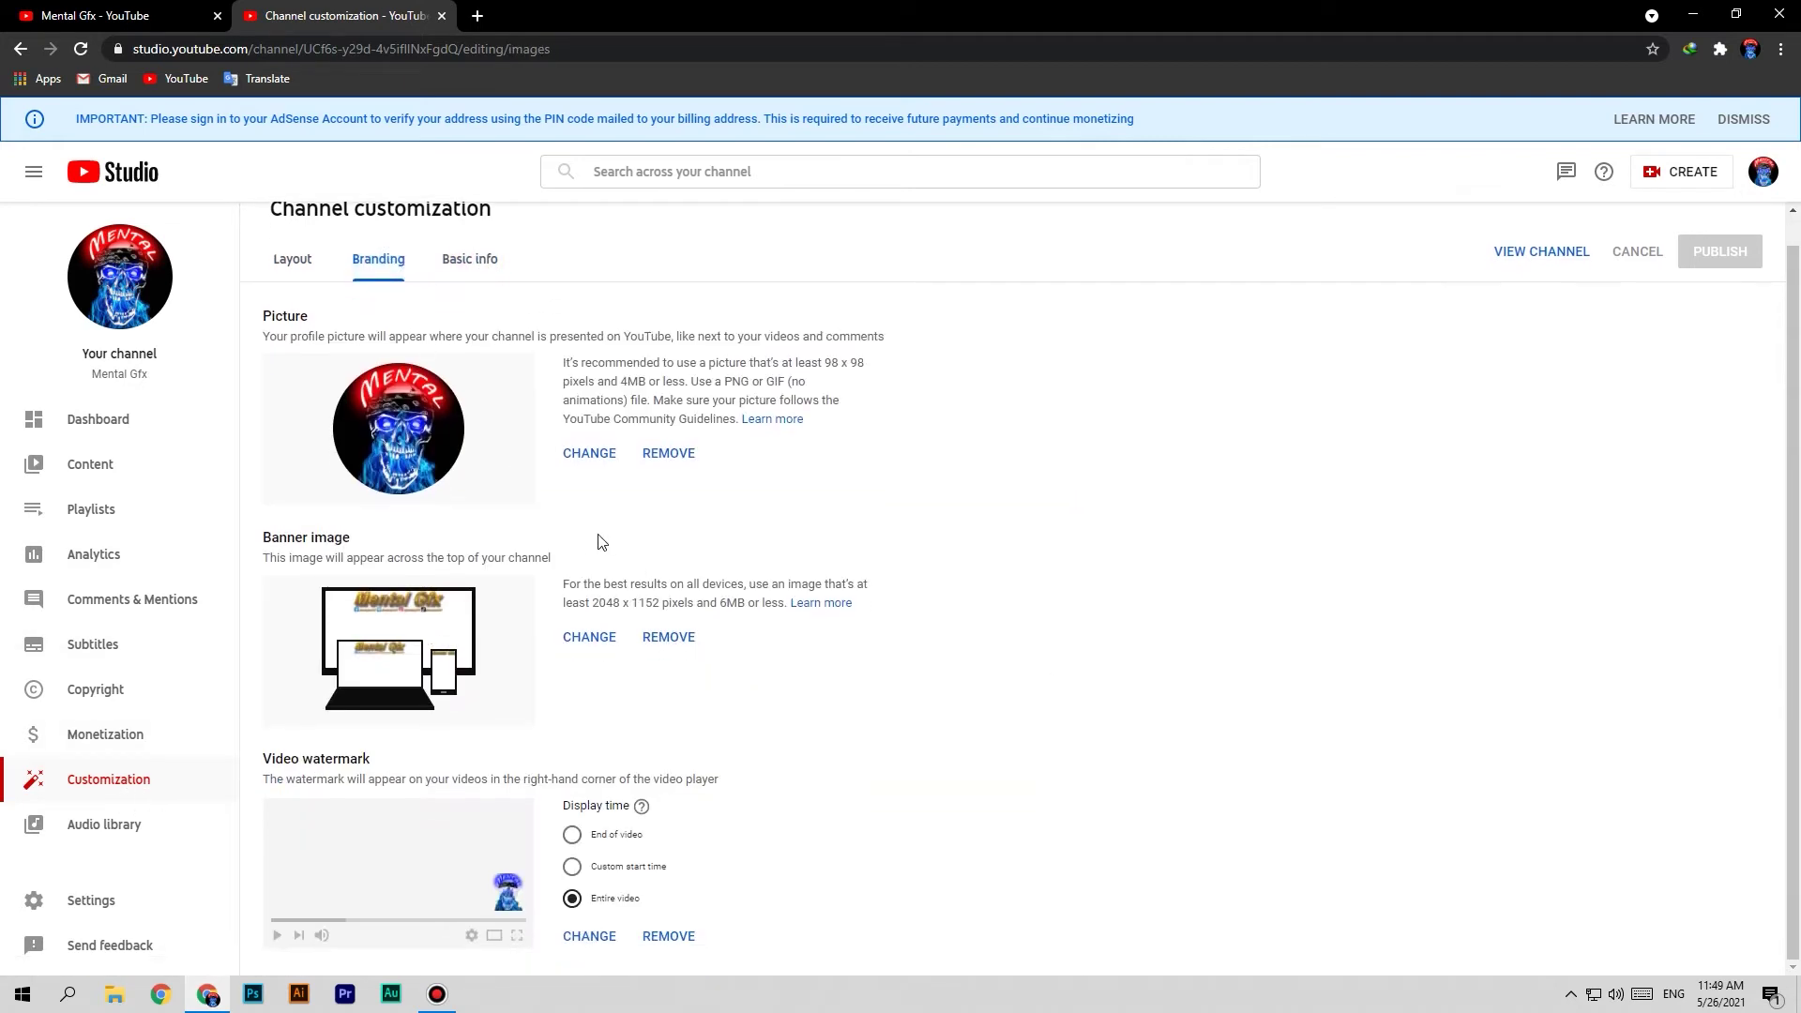
{"action": "left_click", "coordinate": [480, 266]}
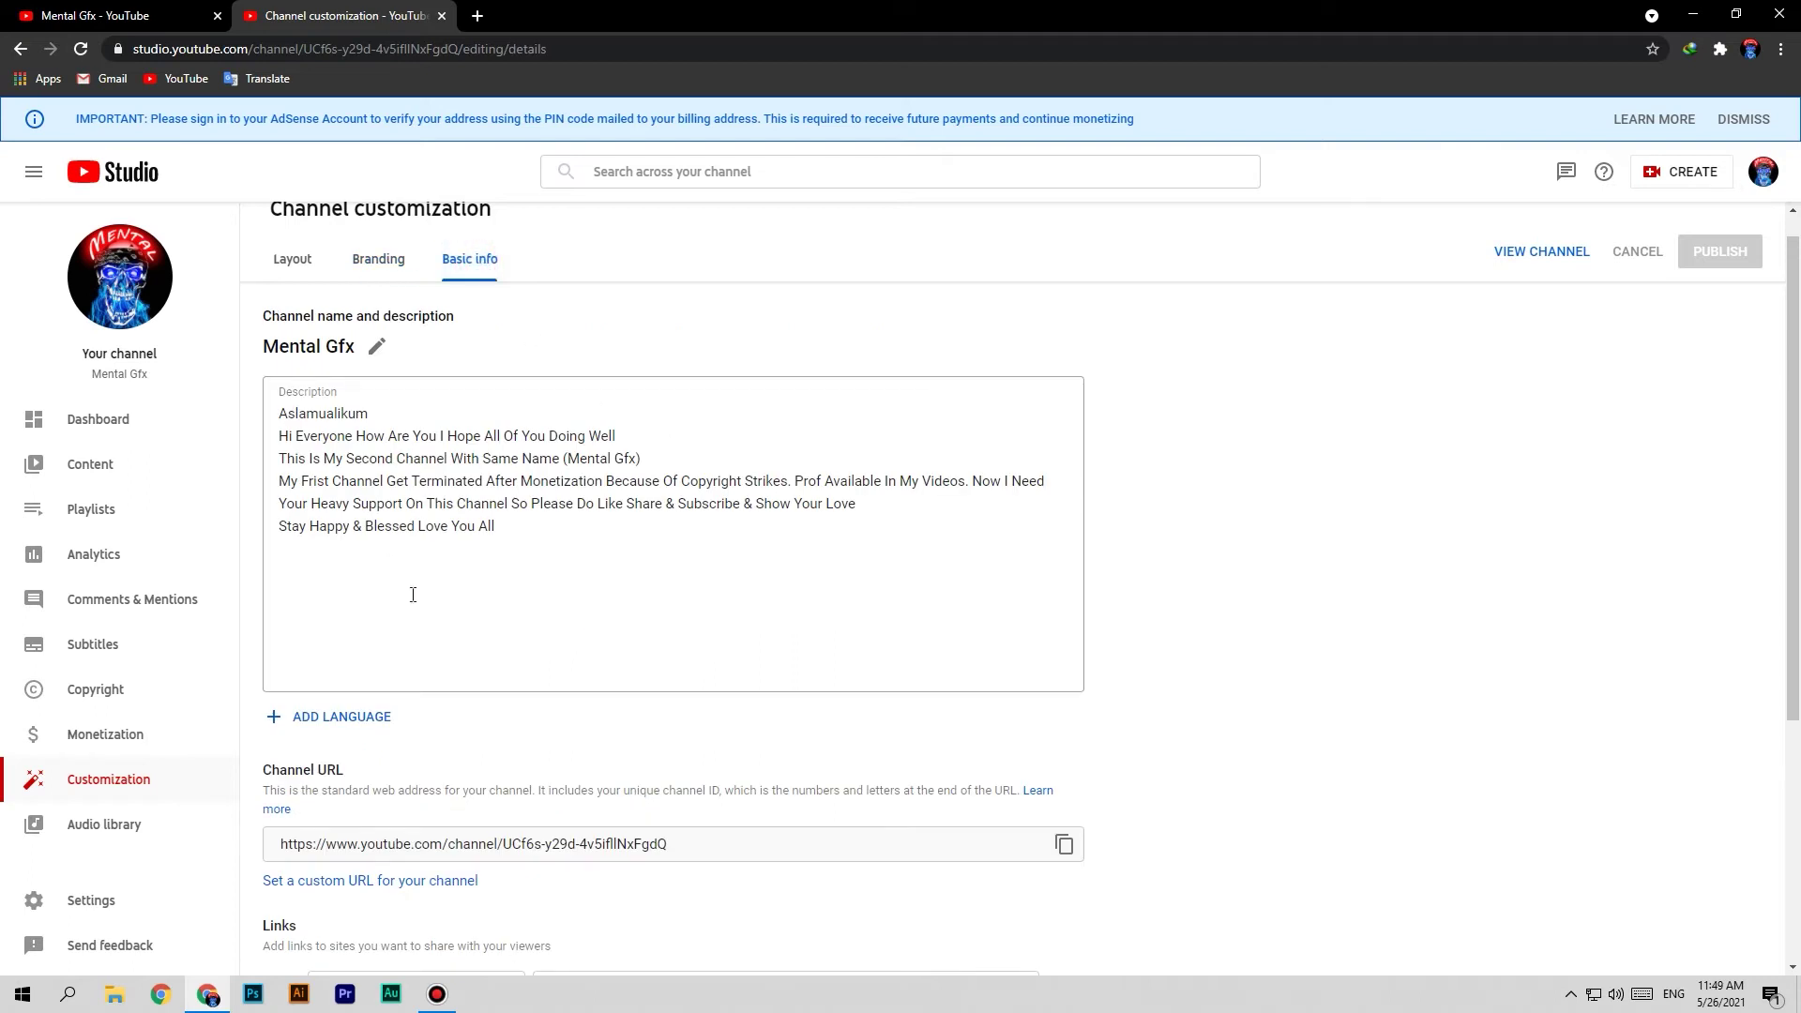
{"action": "scroll", "coordinate": [661, 732], "scroll_direction": "down", "scroll_amount": 4}
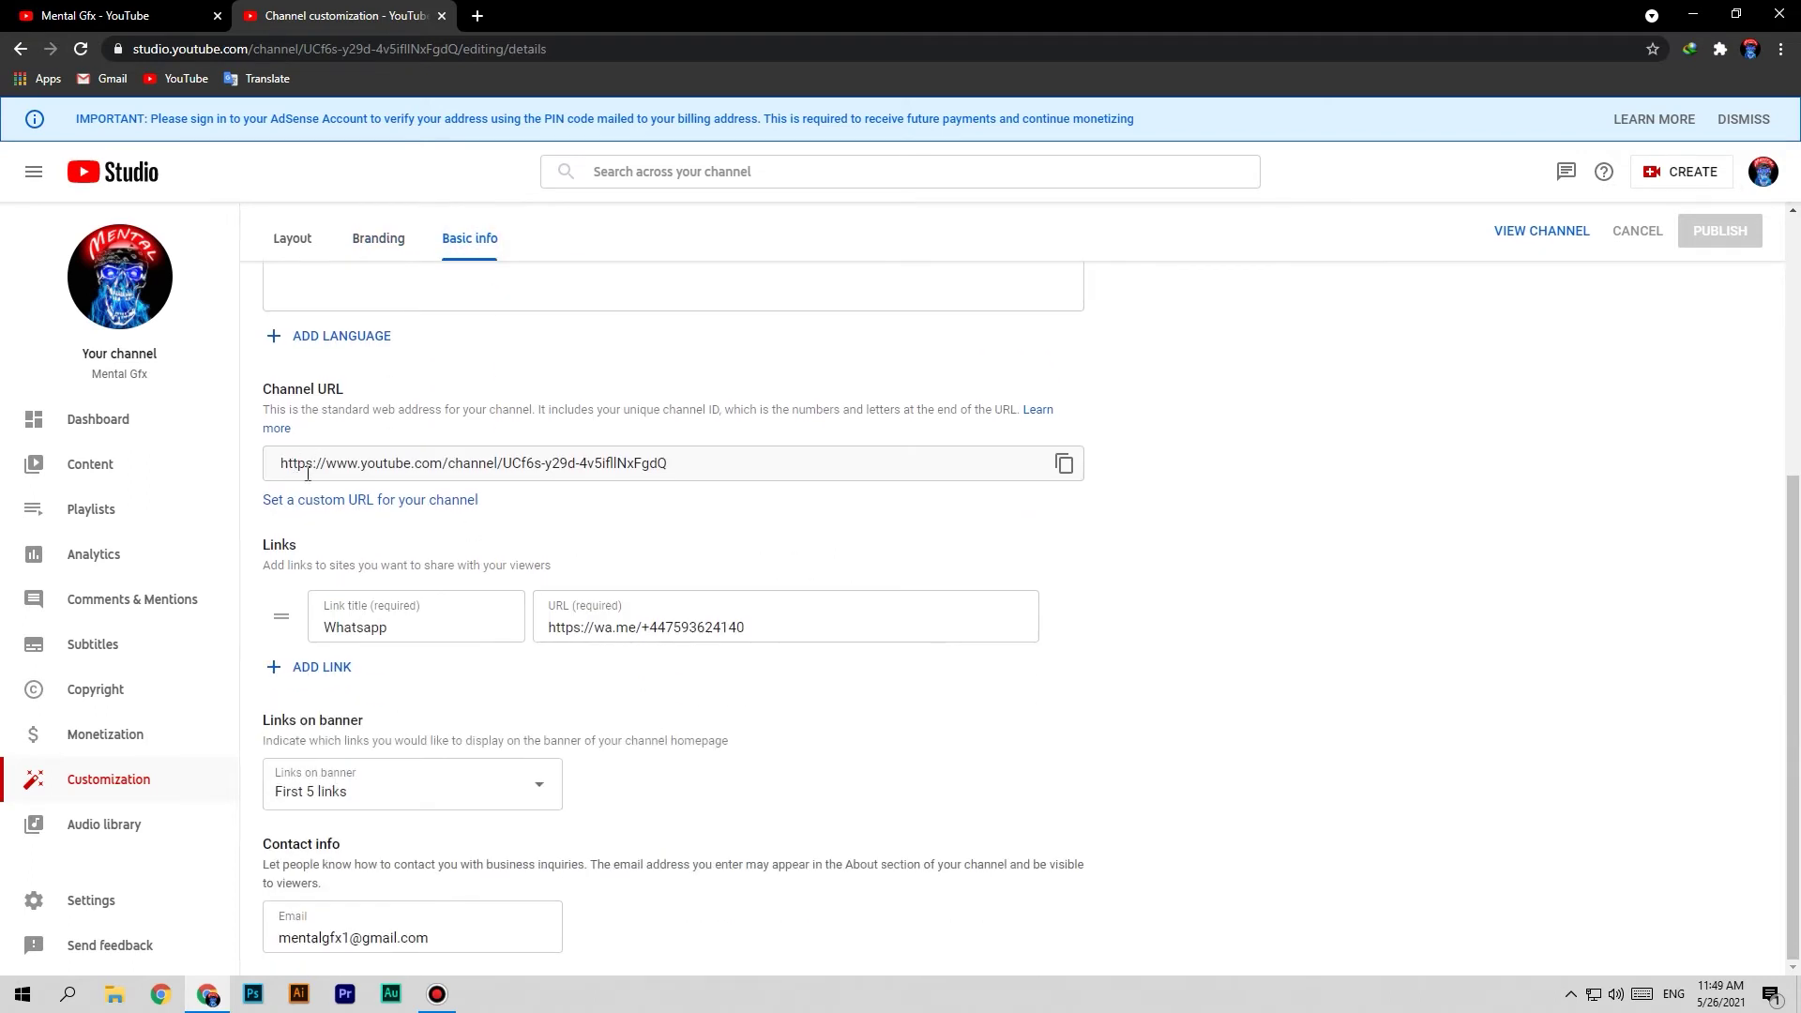
{"action": "triple_click", "coordinate": [720, 470]}
{"action": "left_click", "coordinate": [788, 470]}
Open the YouTube Help article on getting a custom channel URL in a new tab and review the custom URL eligibility requirements
{"action": "left_click", "coordinate": [477, 15]}
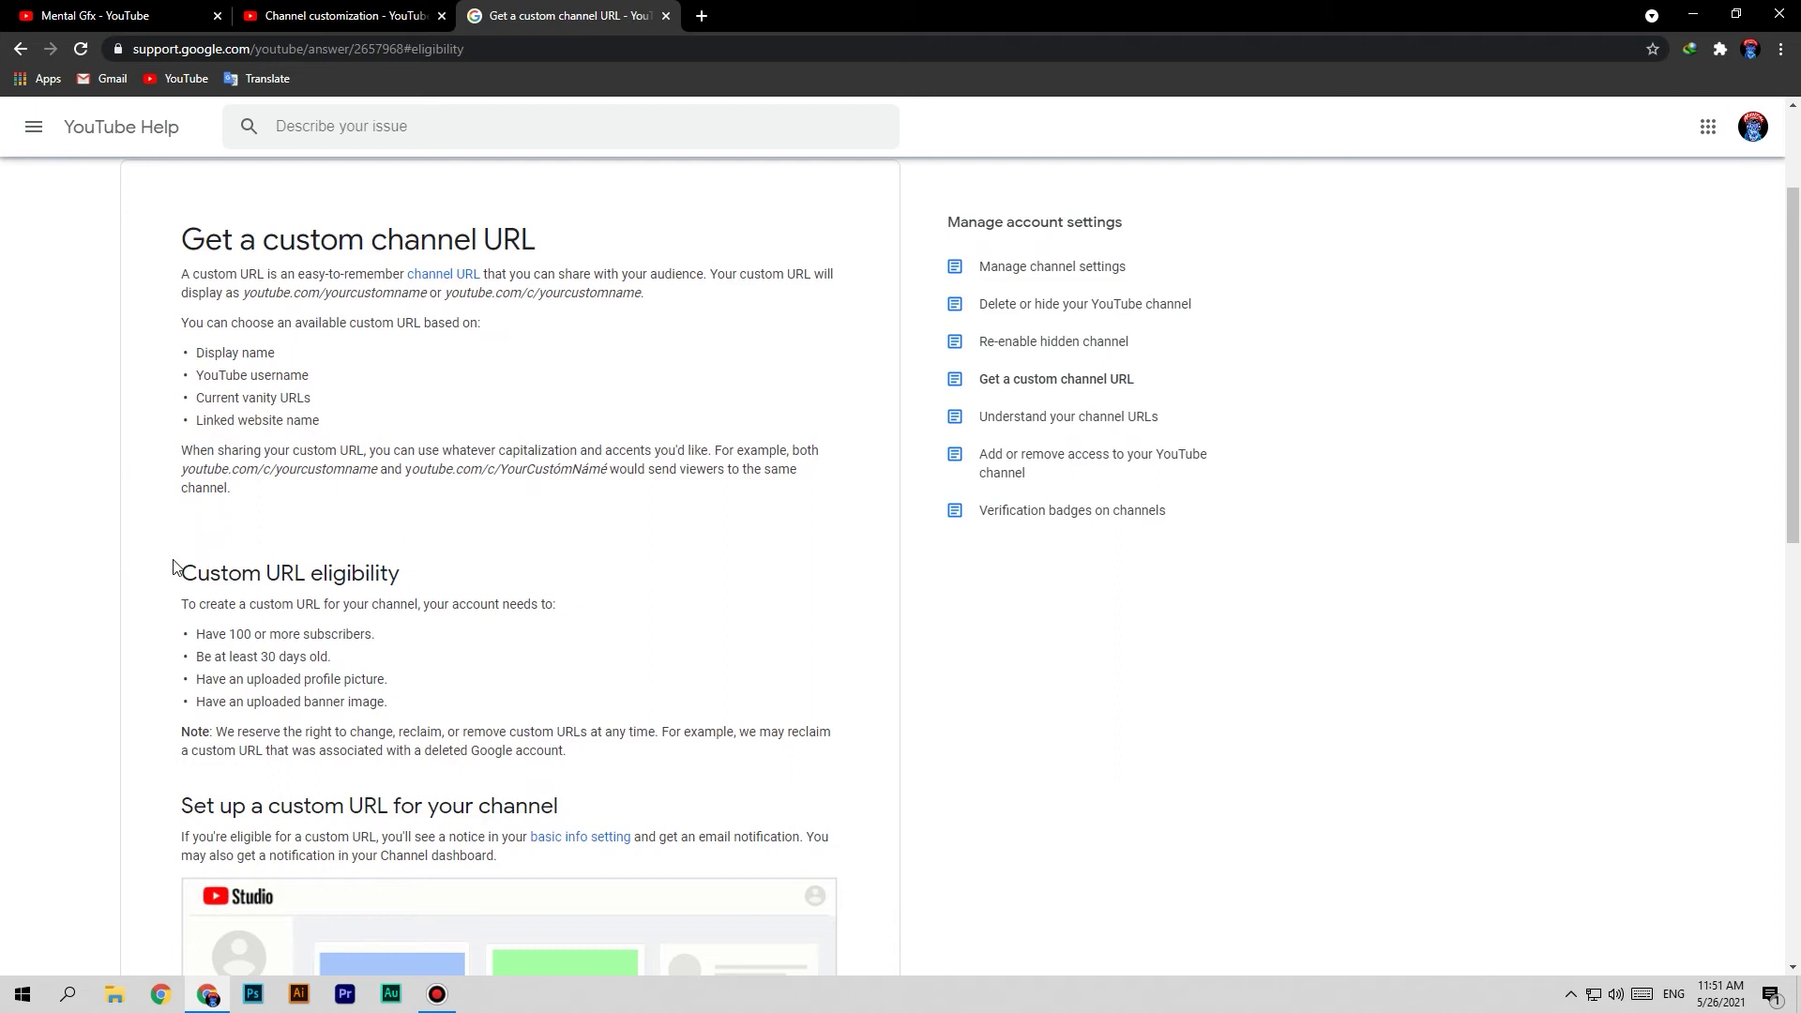
{"action": "left_click_drag", "start_coordinate": [178, 569], "coordinate": [606, 753]}
{"action": "left_click", "coordinate": [623, 672]}
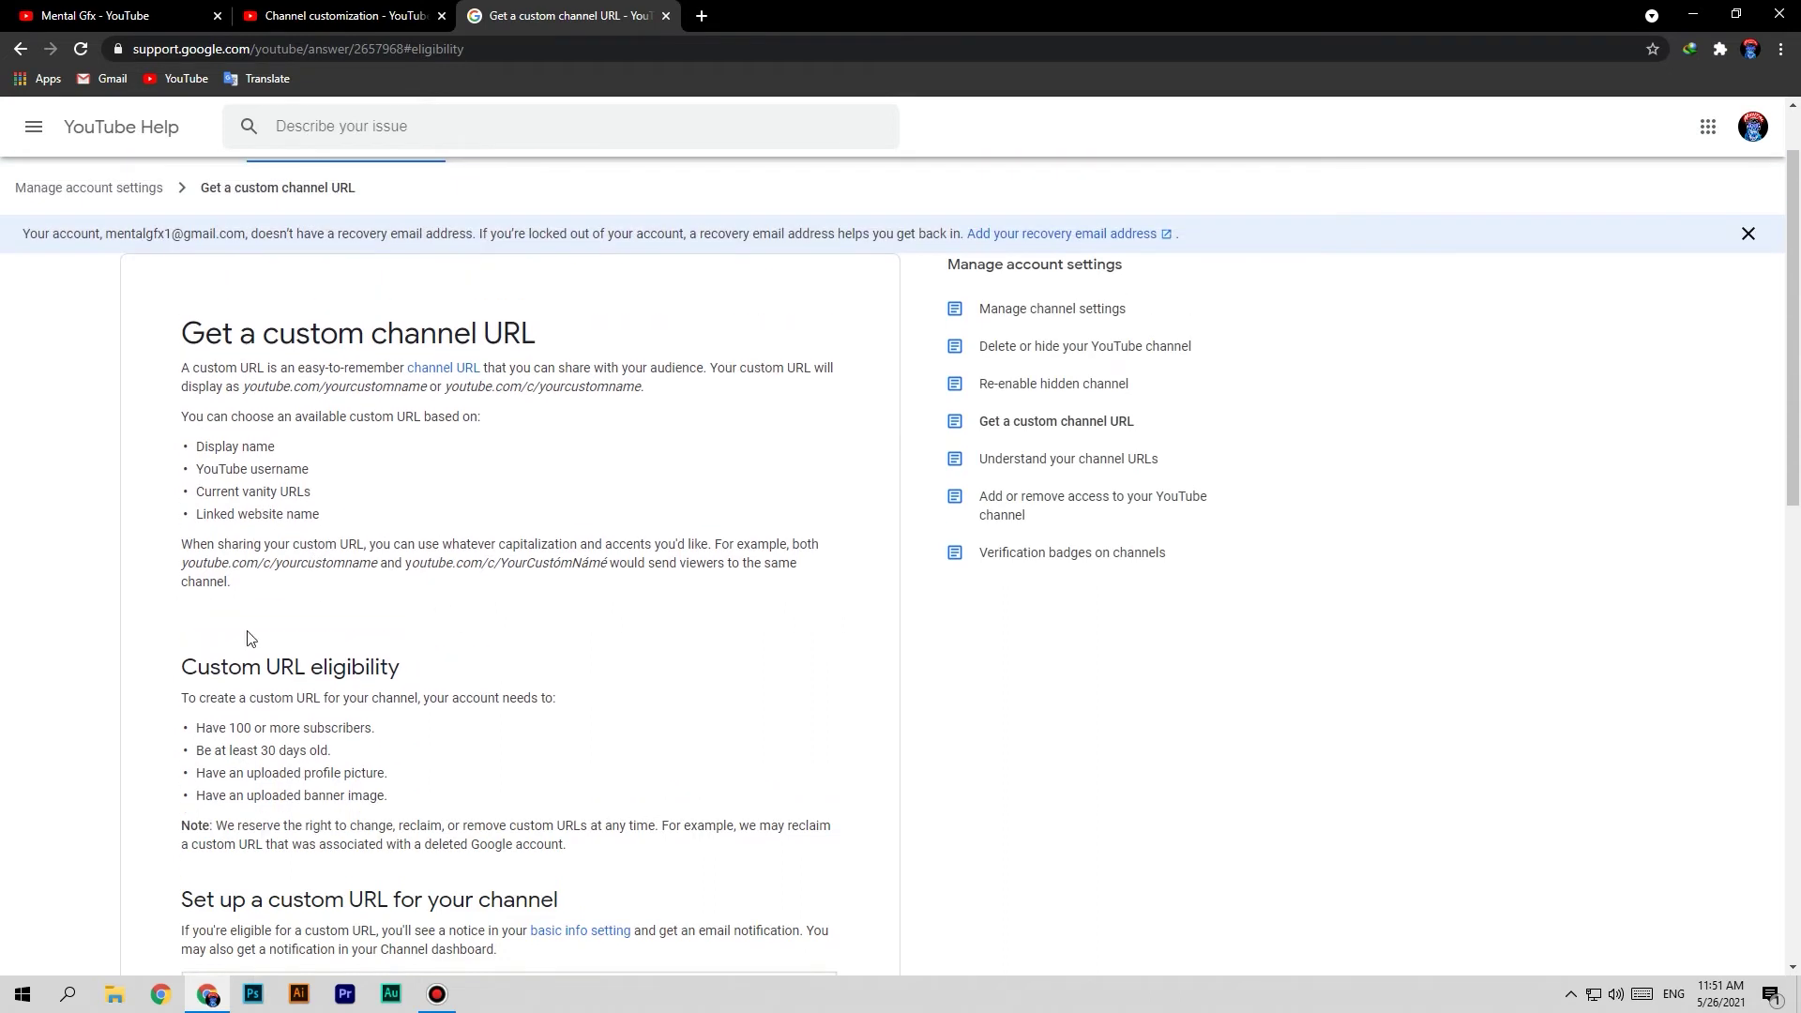
{"action": "left_click_drag", "start_coordinate": [156, 662], "coordinate": [591, 857]}
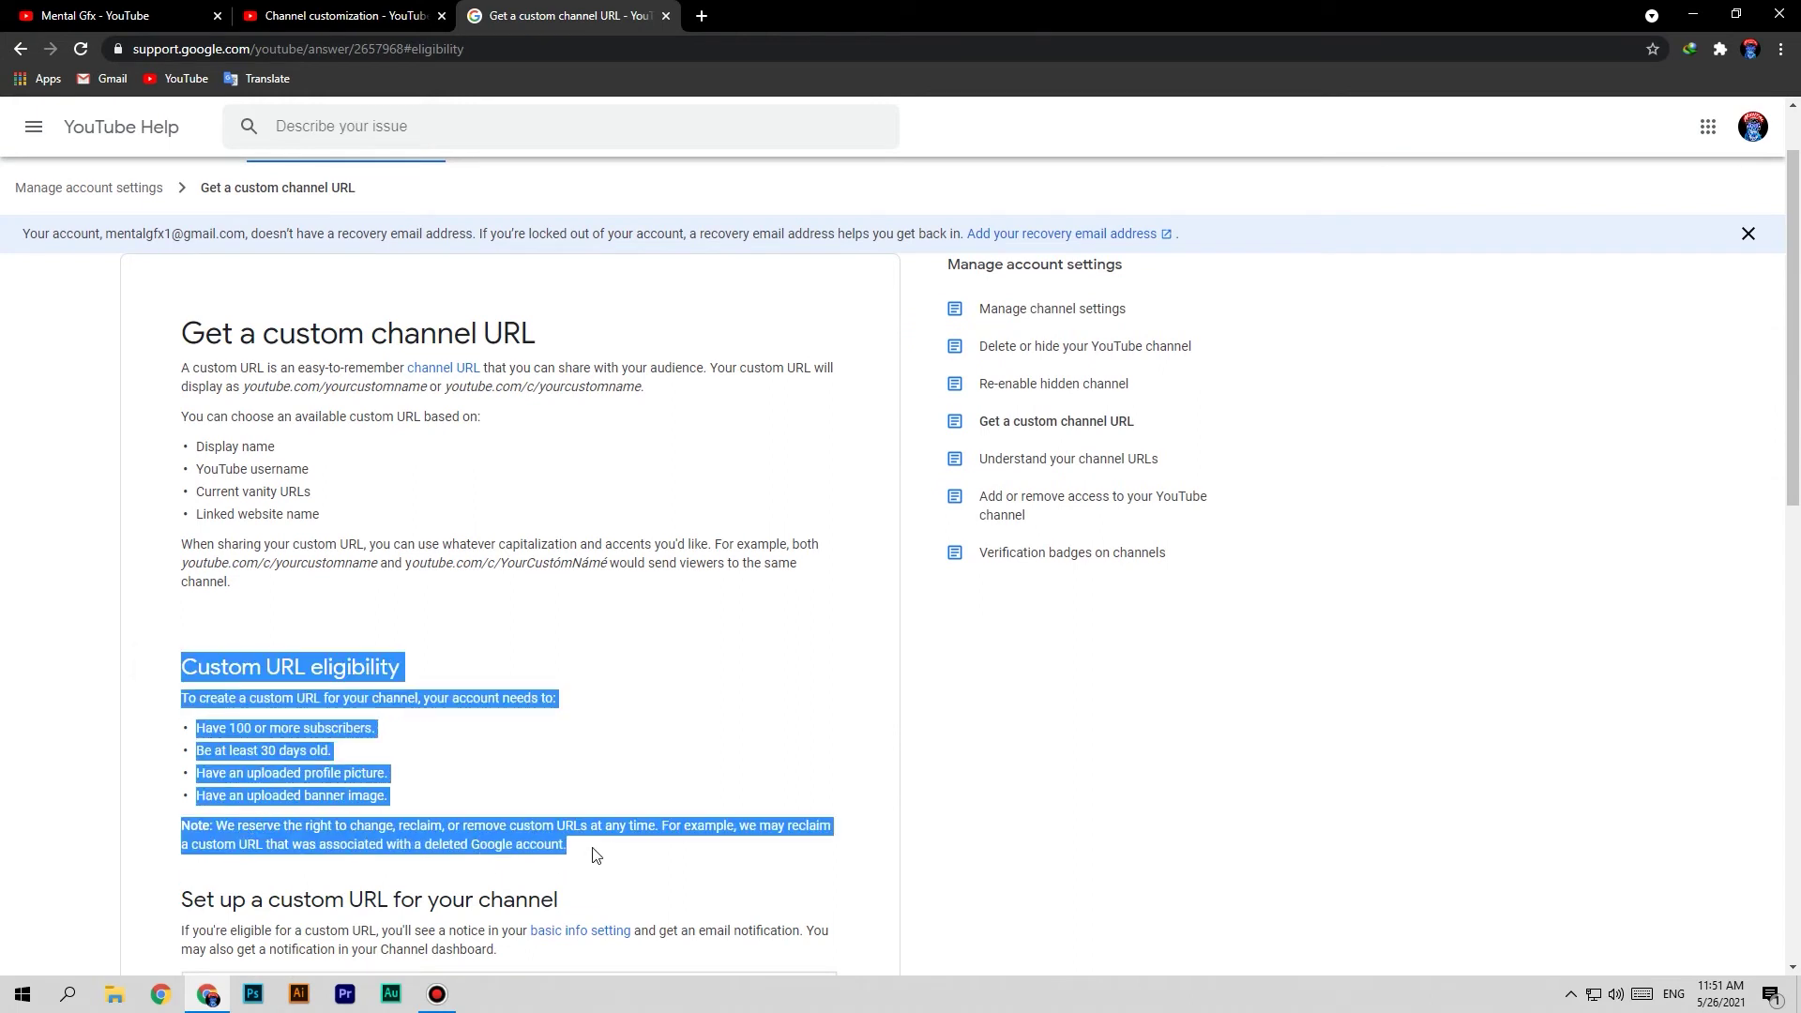
{"action": "left_click", "coordinate": [594, 847]}
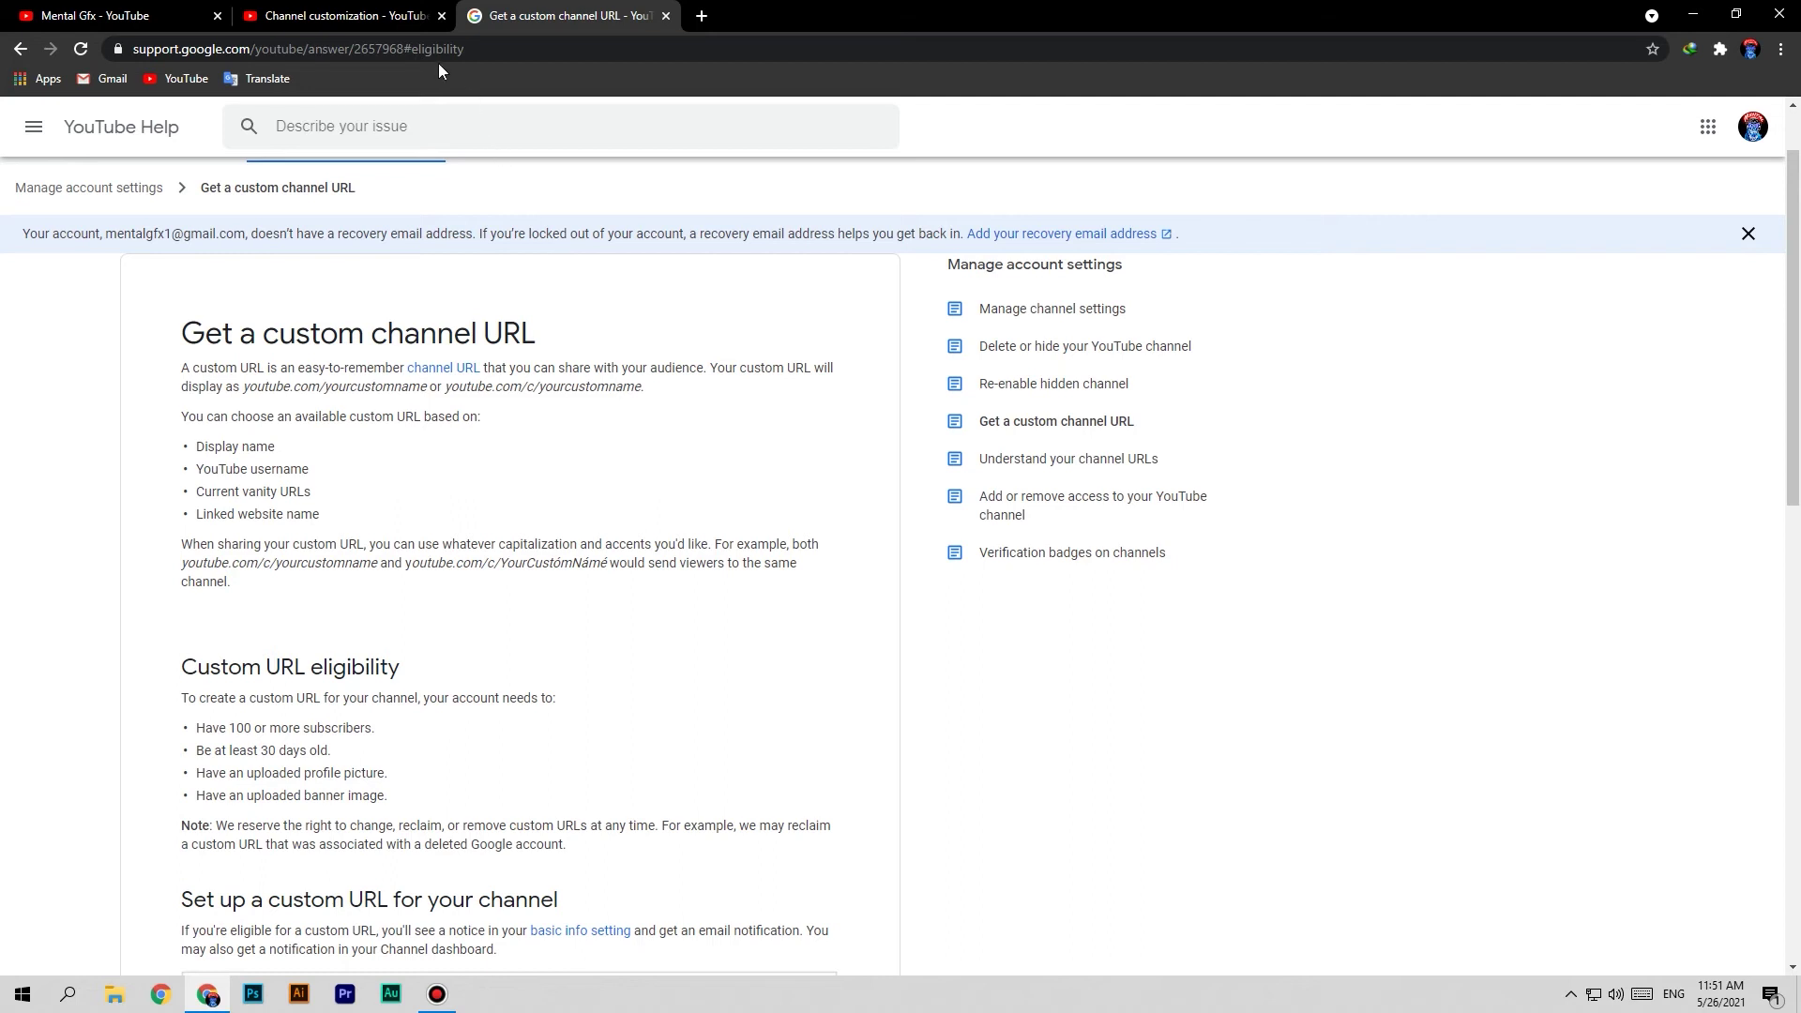
Return to the channel customization and set up a custom URL, adding 007 after MentalGfx
{"action": "left_click", "coordinate": [375, 15]}
{"action": "left_click", "coordinate": [822, 529]}
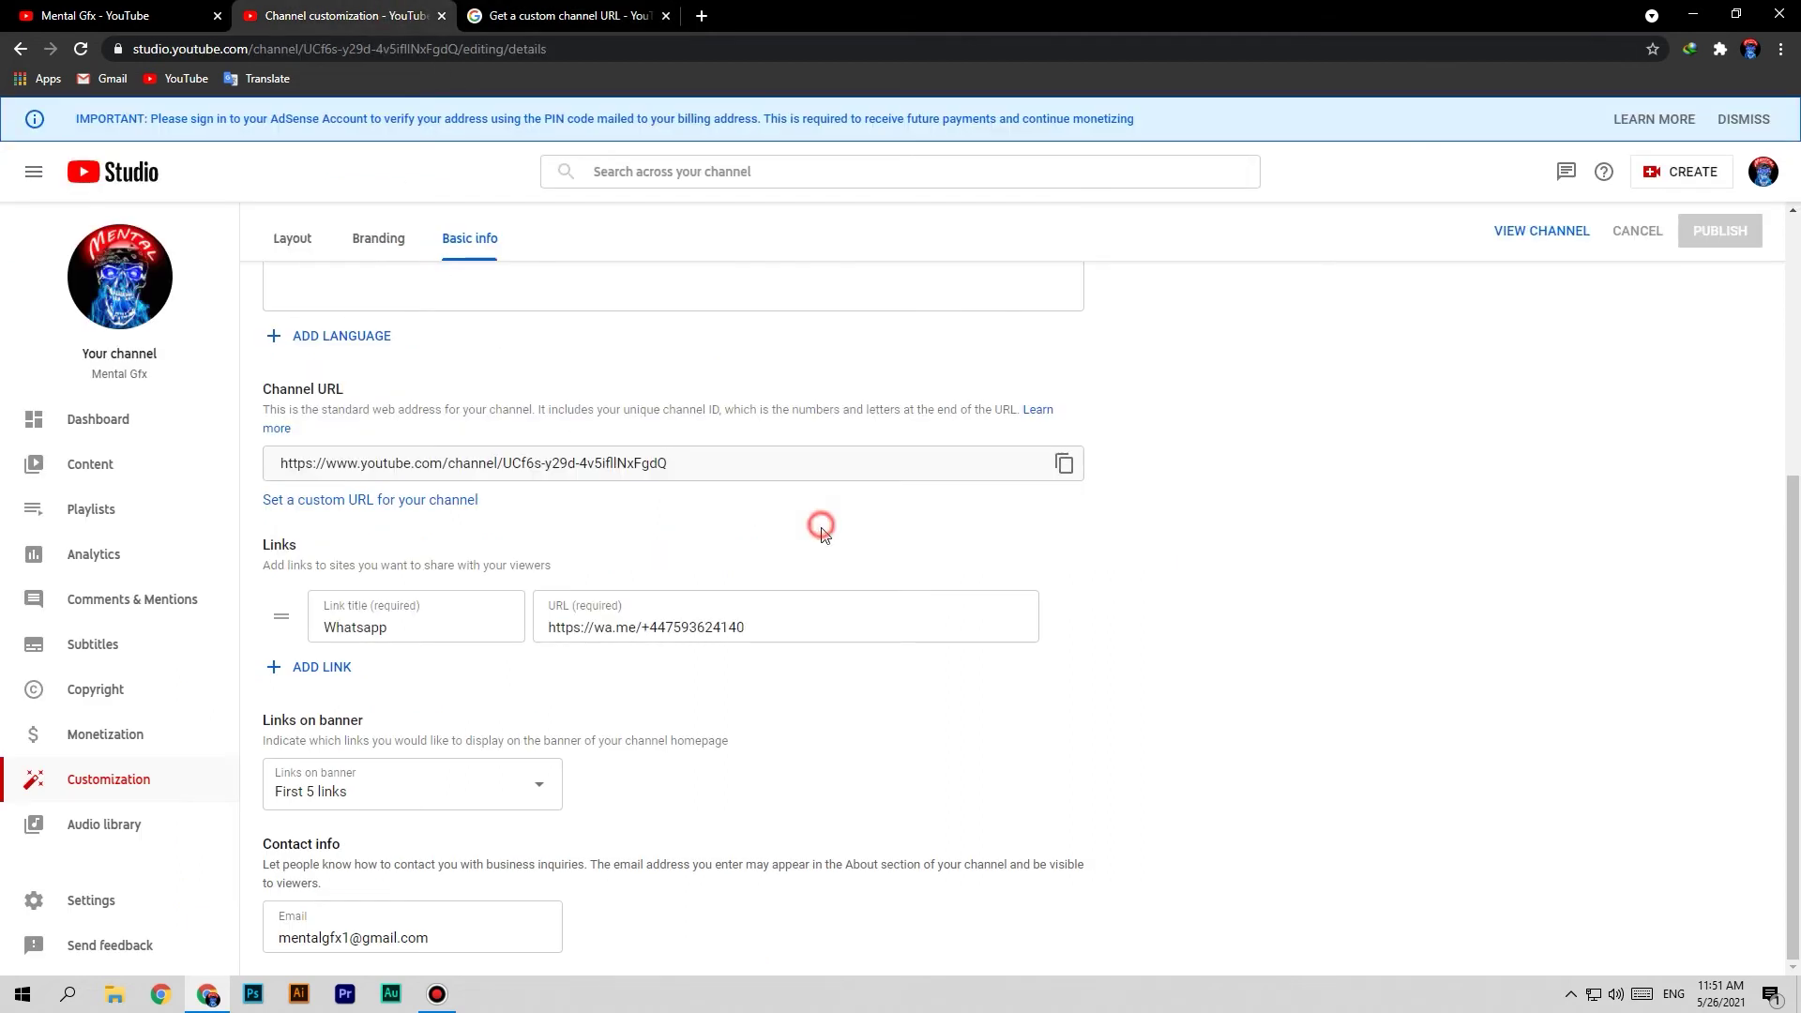
{"action": "left_click", "coordinate": [462, 503]}
{"action": "double_click", "coordinate": [503, 572]}
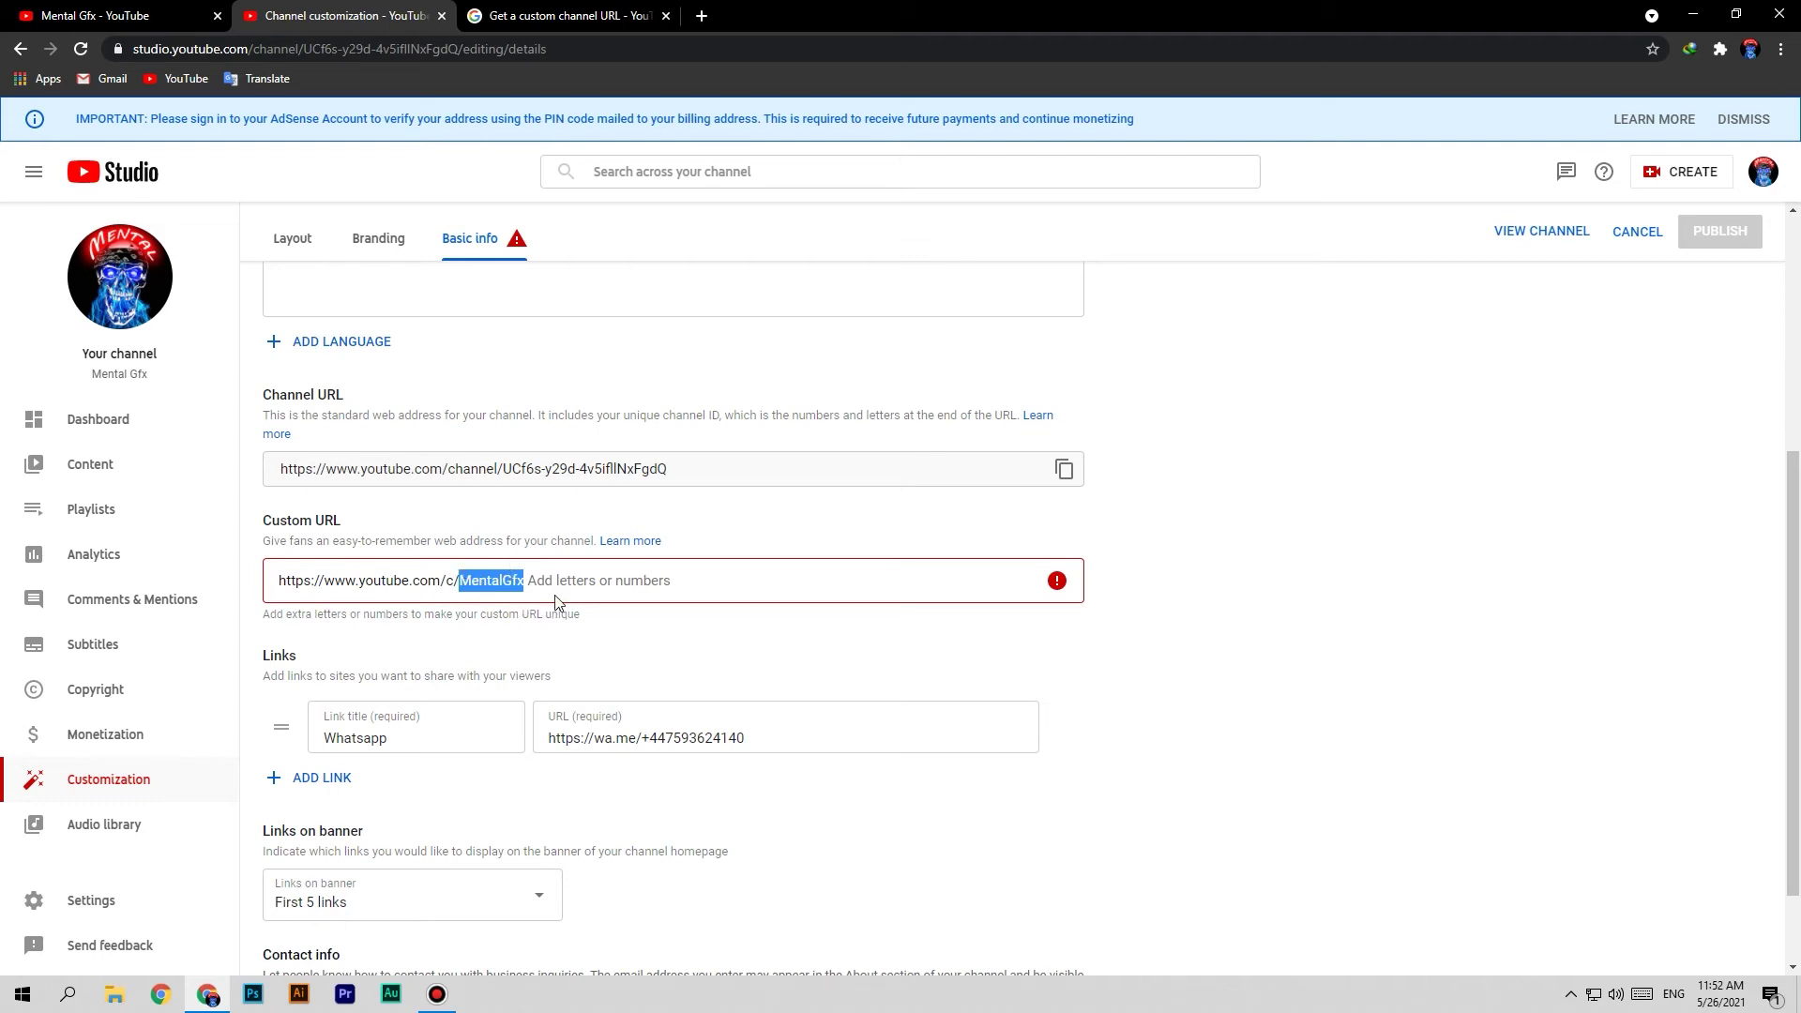
{"action": "left_click", "coordinate": [556, 589]}
{"action": "type", "text": "007"}
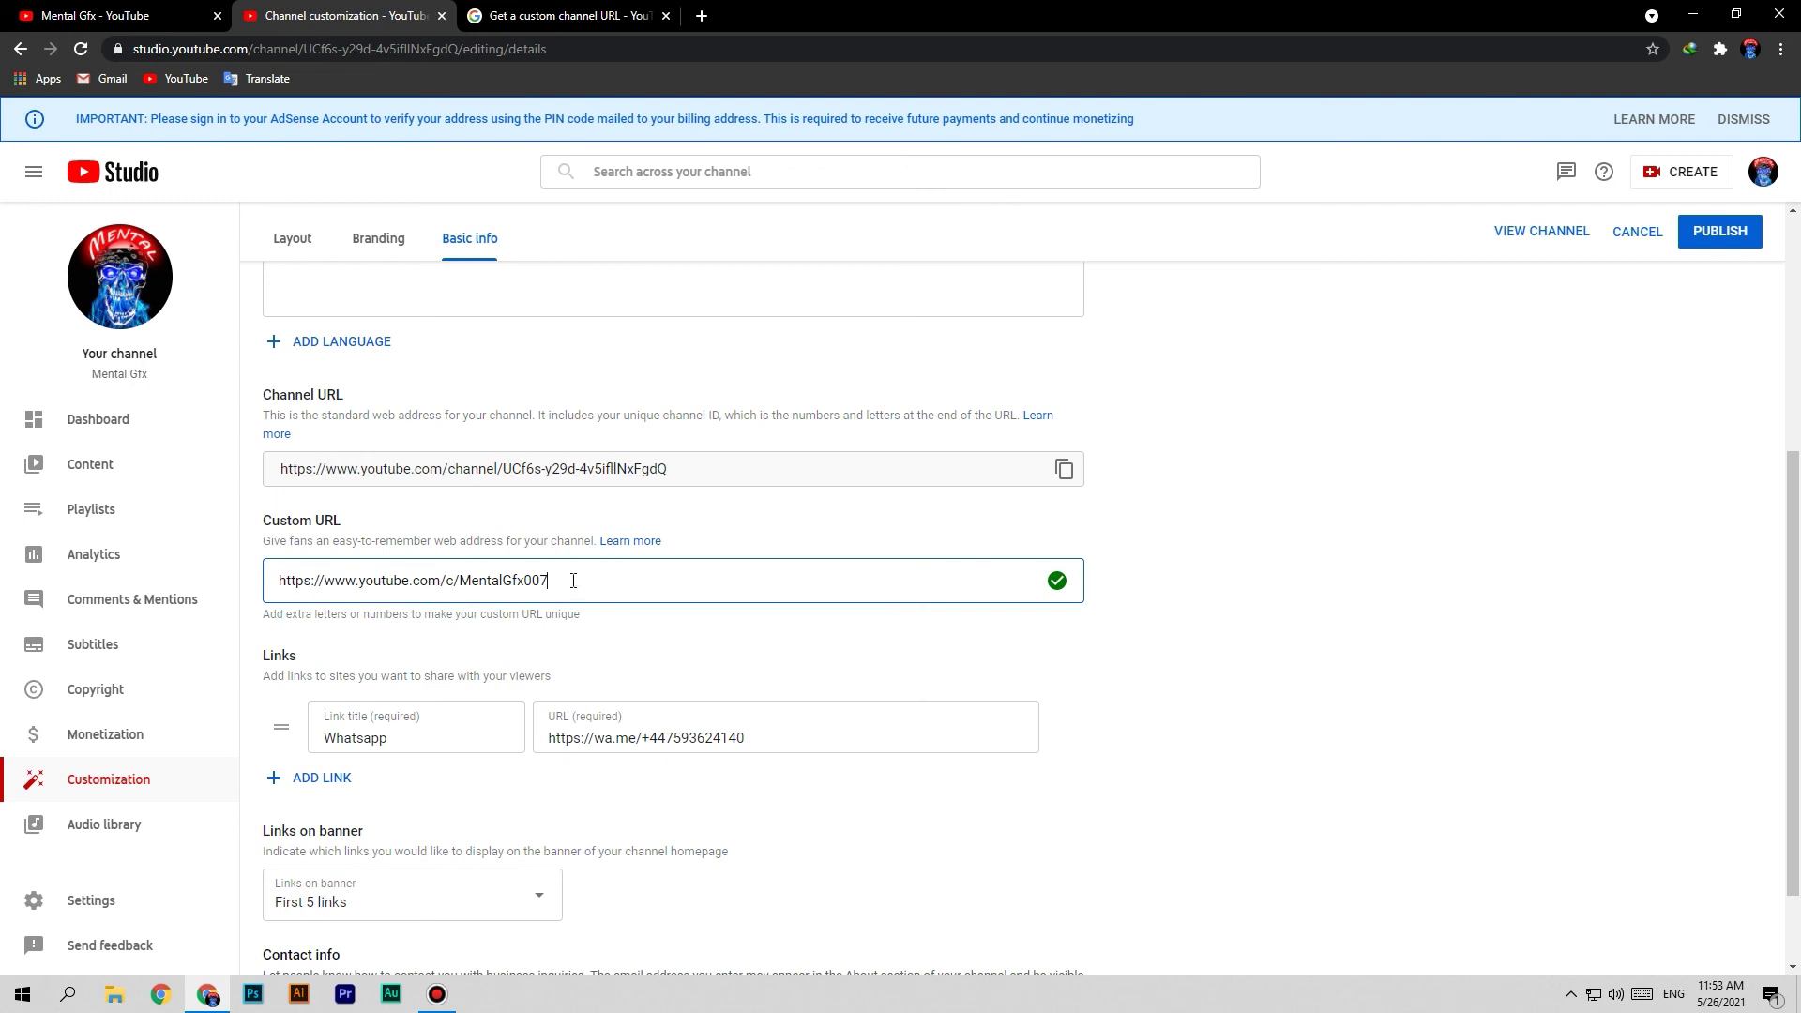
Publish the custom URL ending in MentalGfx007 and confirm the publication
{"action": "double_click", "coordinate": [559, 580]}
{"action": "left_click", "coordinate": [1721, 234]}
{"action": "left_click", "coordinate": [1083, 624]}
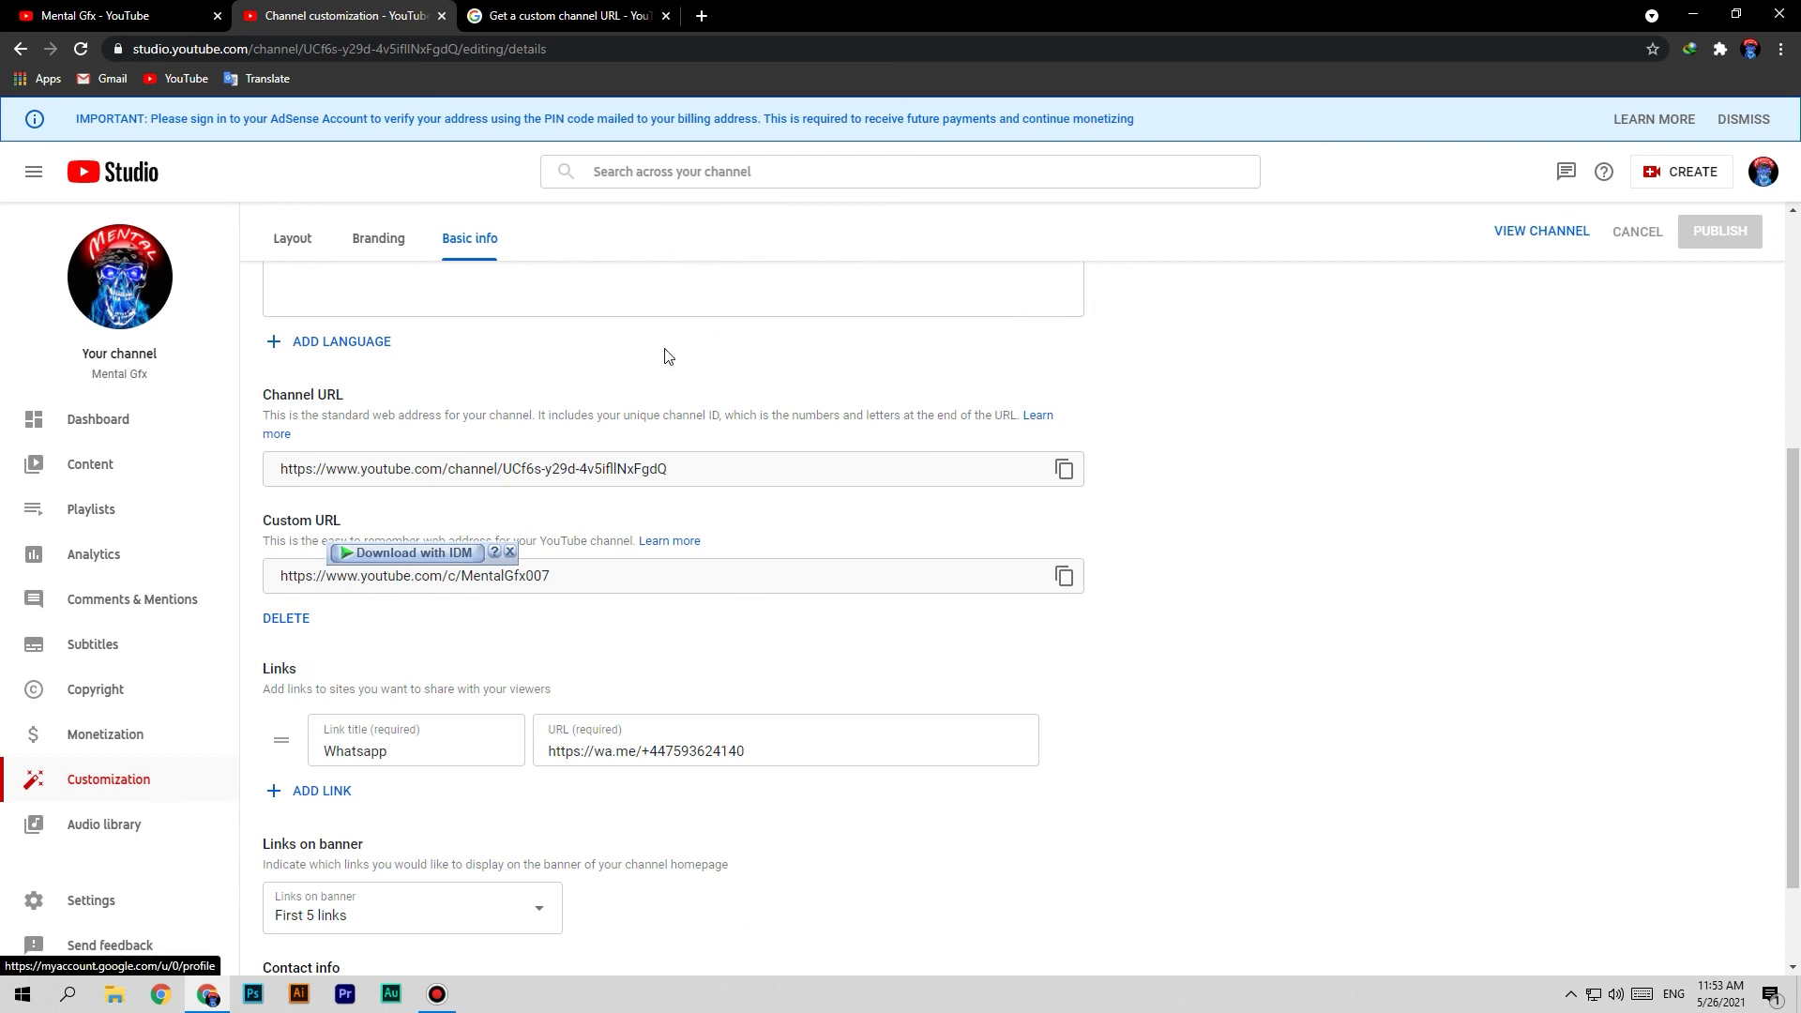
Return to the channel page and check the custom name in its web address
{"action": "left_click", "coordinate": [150, 11]}
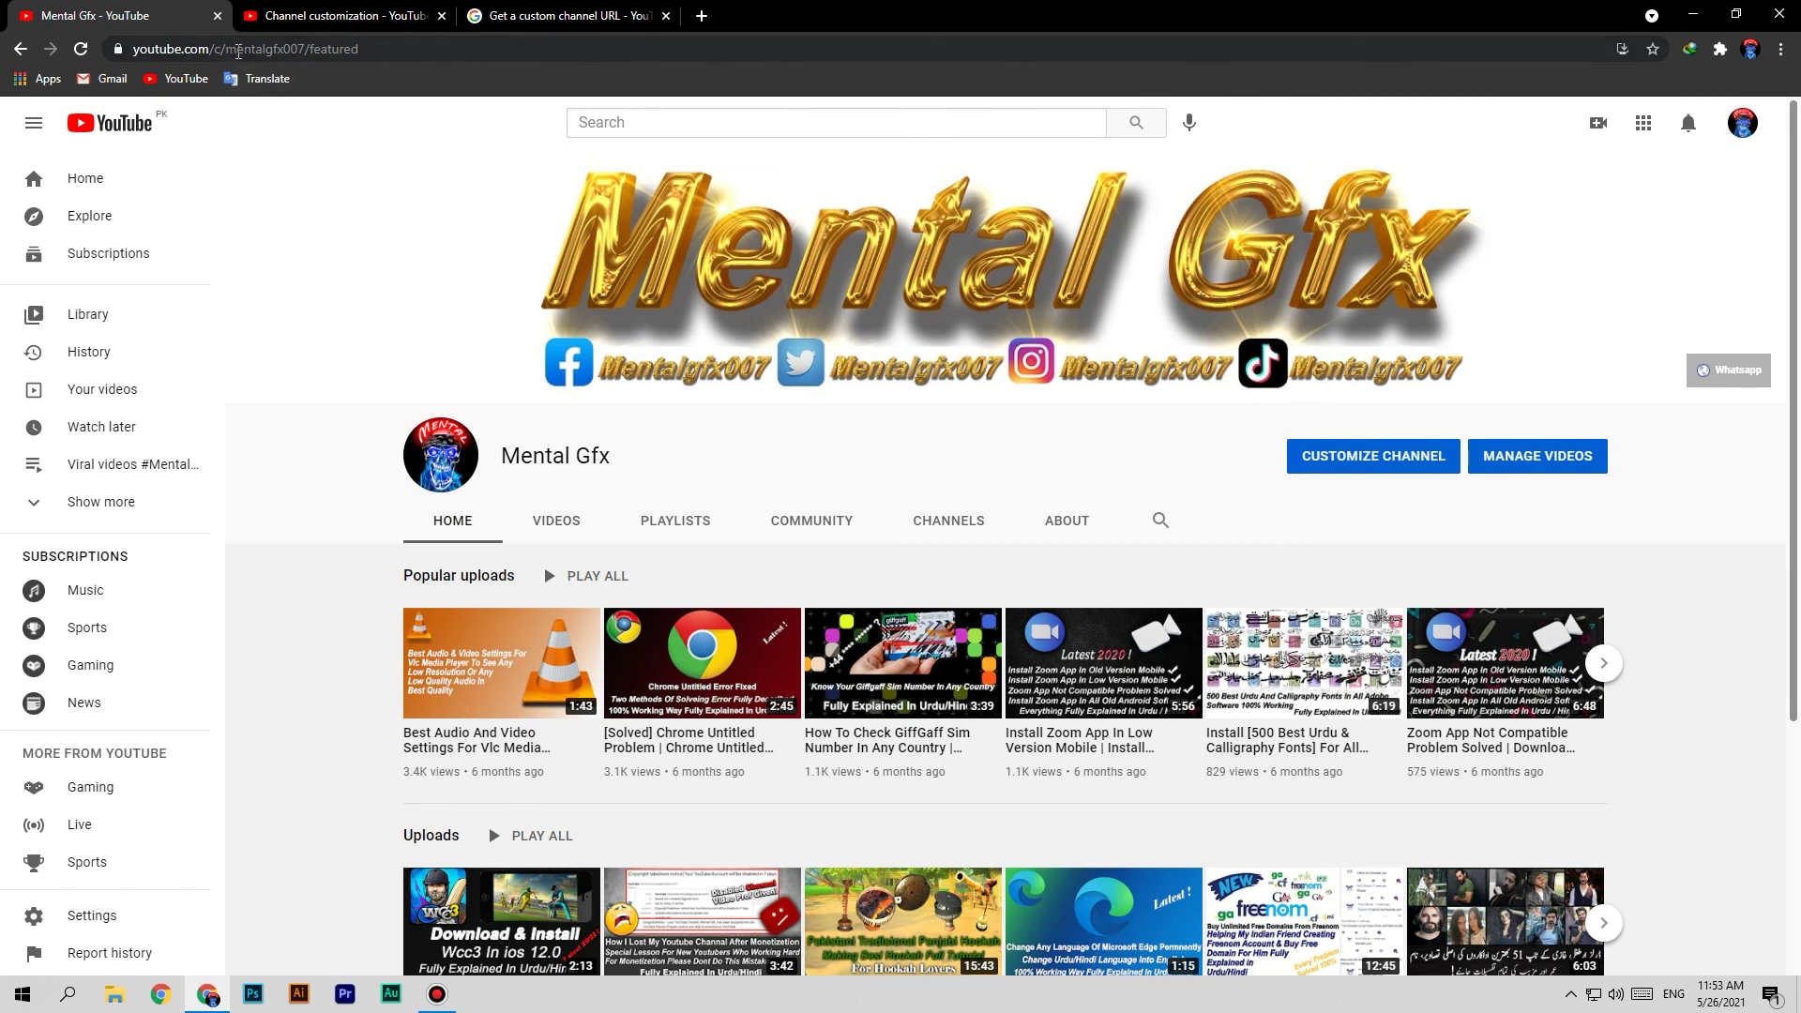
{"action": "left_click", "coordinate": [303, 48]}
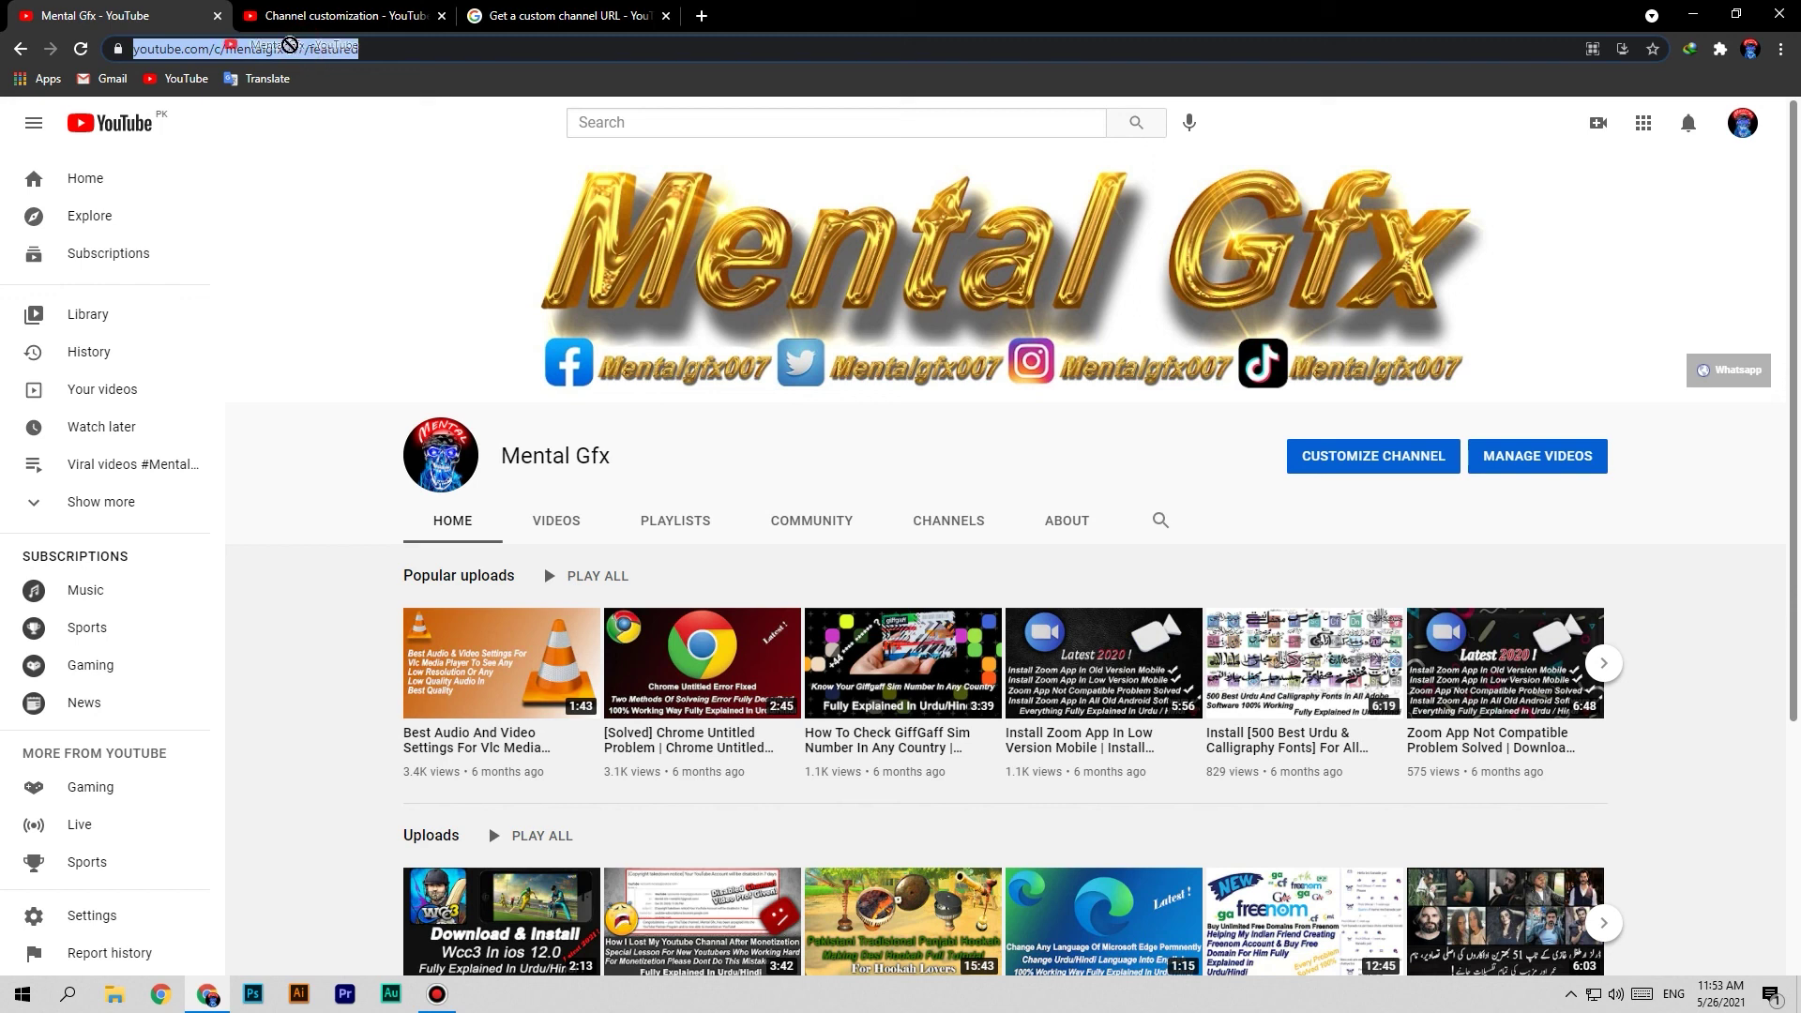
{"action": "left_click", "coordinate": [395, 50]}
{"action": "left_click_drag", "start_coordinate": [302, 49], "coordinate": [374, 50]}
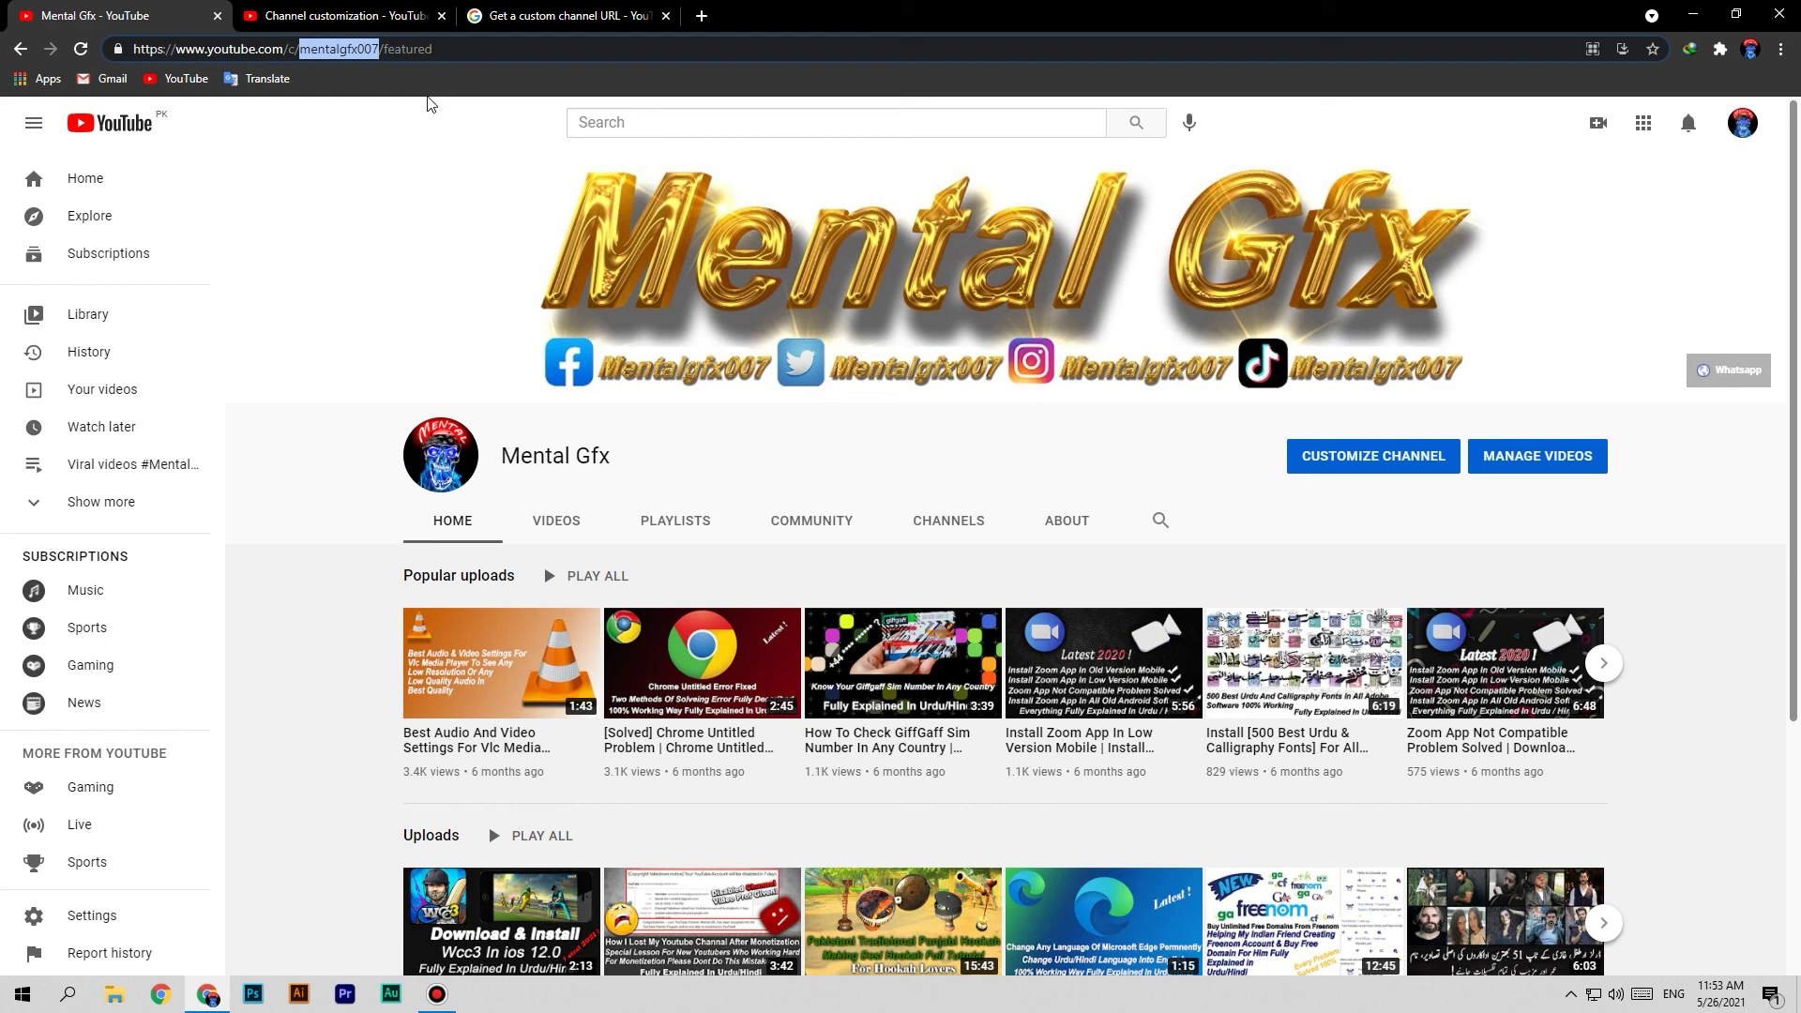
{"action": "left_click", "coordinate": [463, 169]}
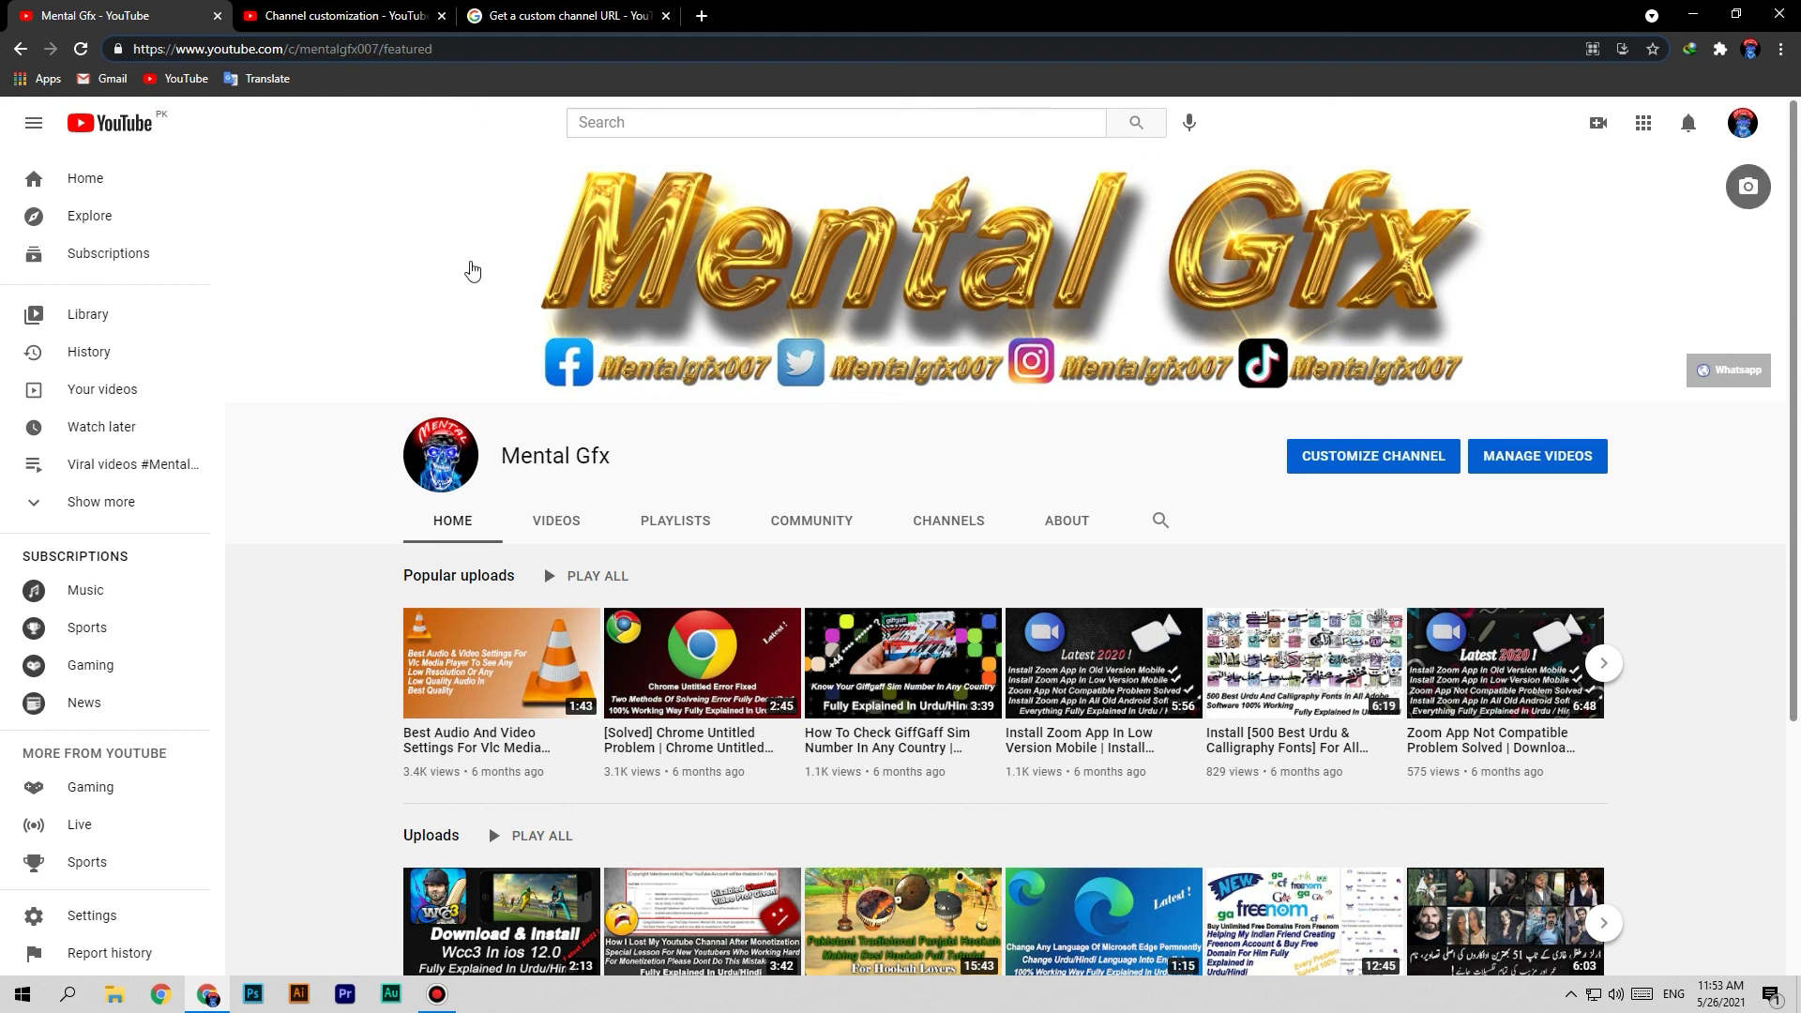